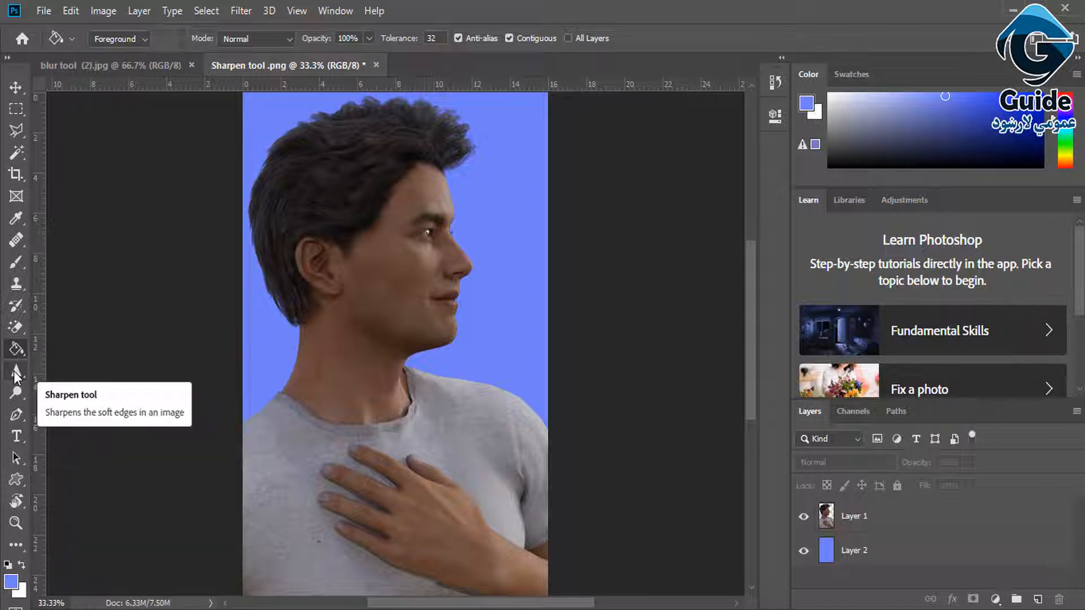
# Activate the Blur tool and switch to the blur tool (2).jpg image
pyautogui.click(17, 373)
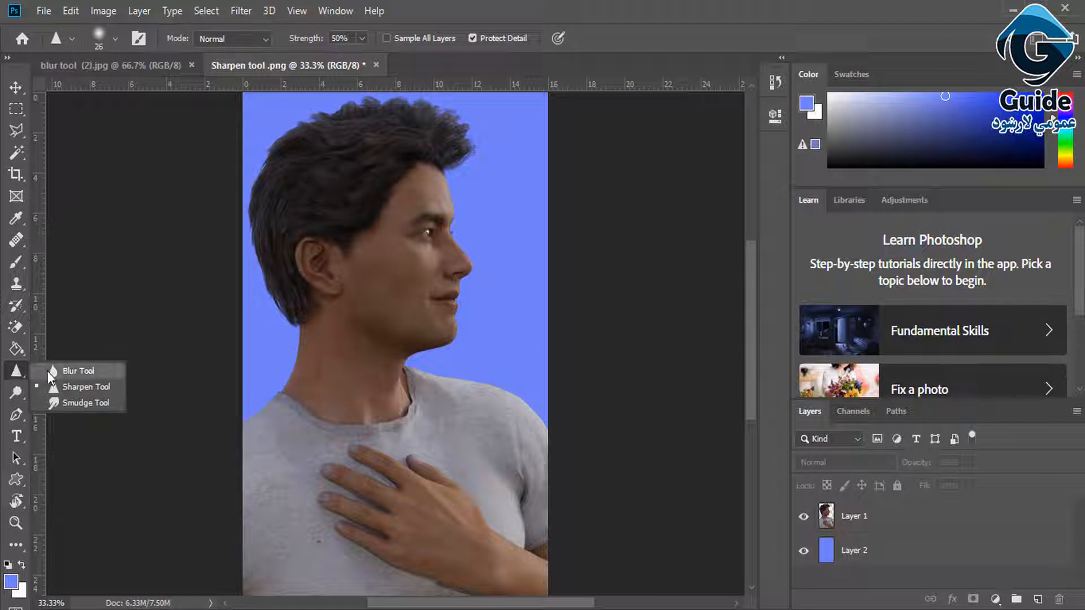
pyautogui.click(68, 372)
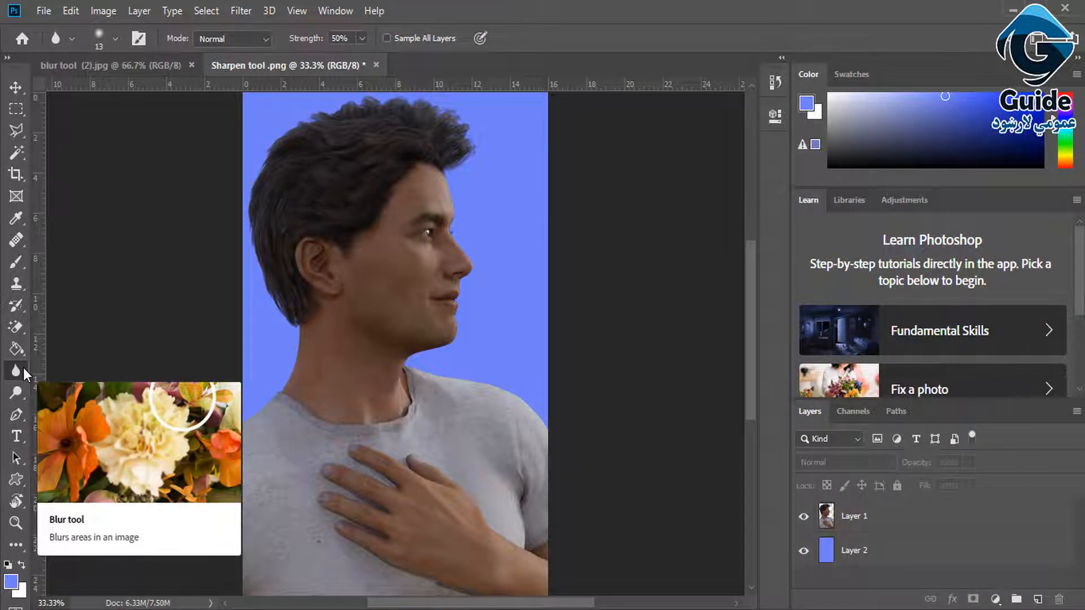
pyautogui.click(245, 11)
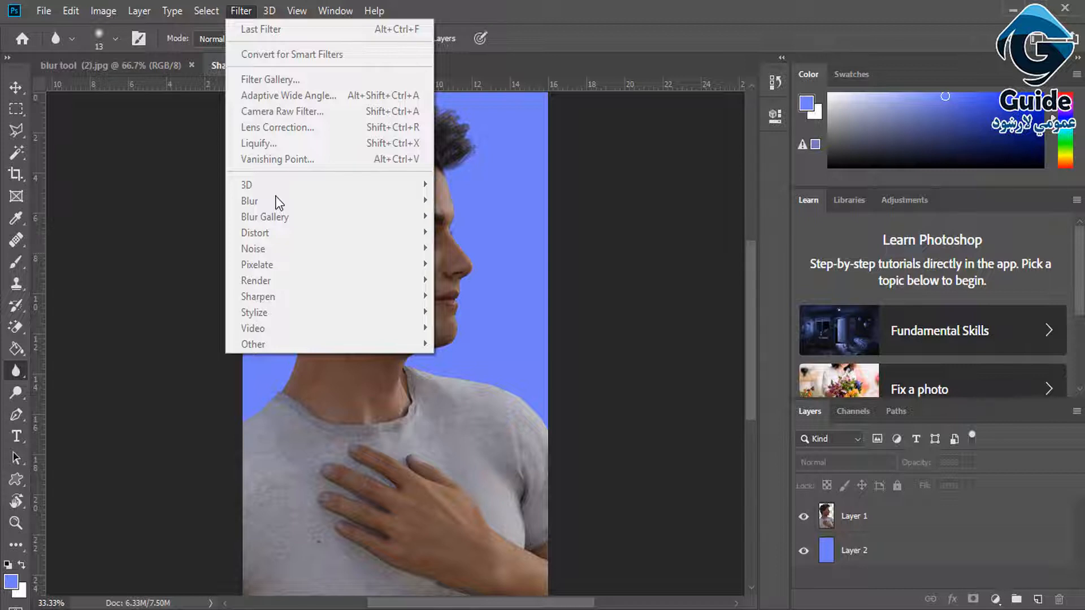
pyautogui.click(140, 65)
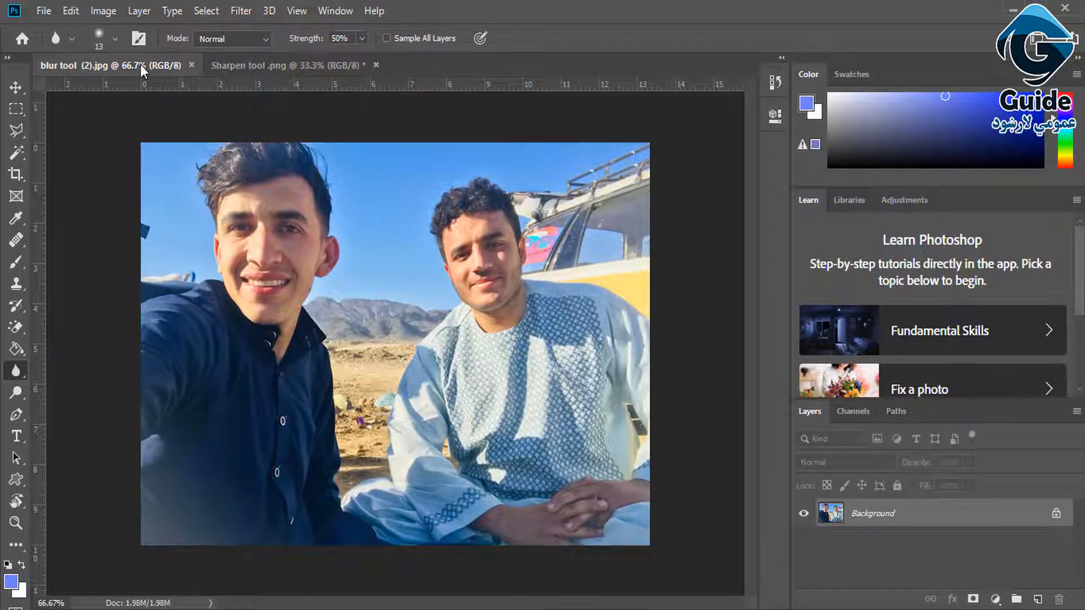
# Select the background around the two men with a Polygonal Lasso outline that follows their heads and shoulders
pyautogui.click(16, 131)
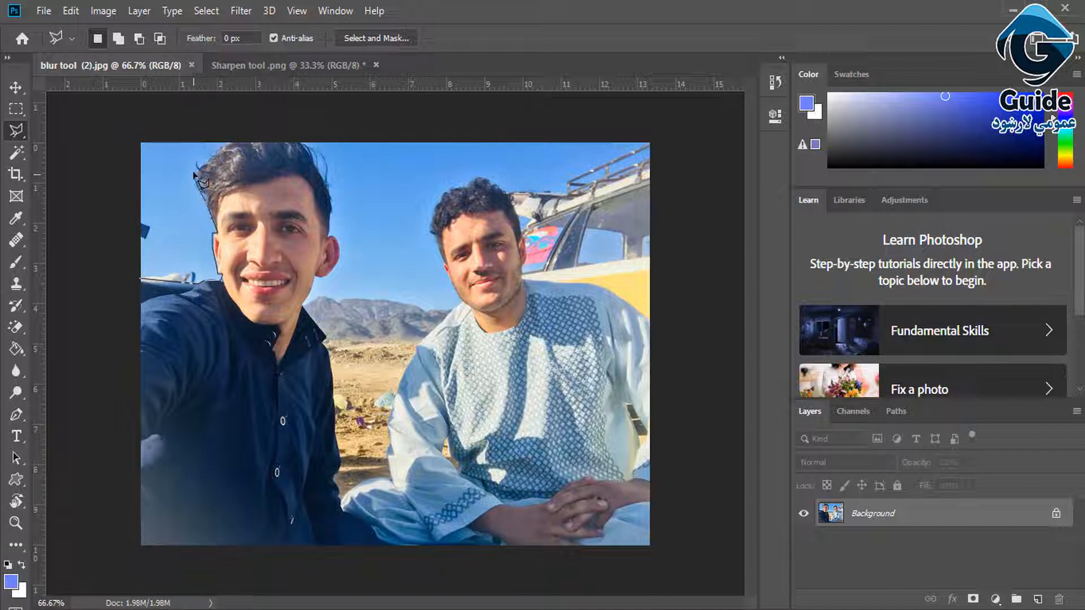
pyautogui.click(220, 143)
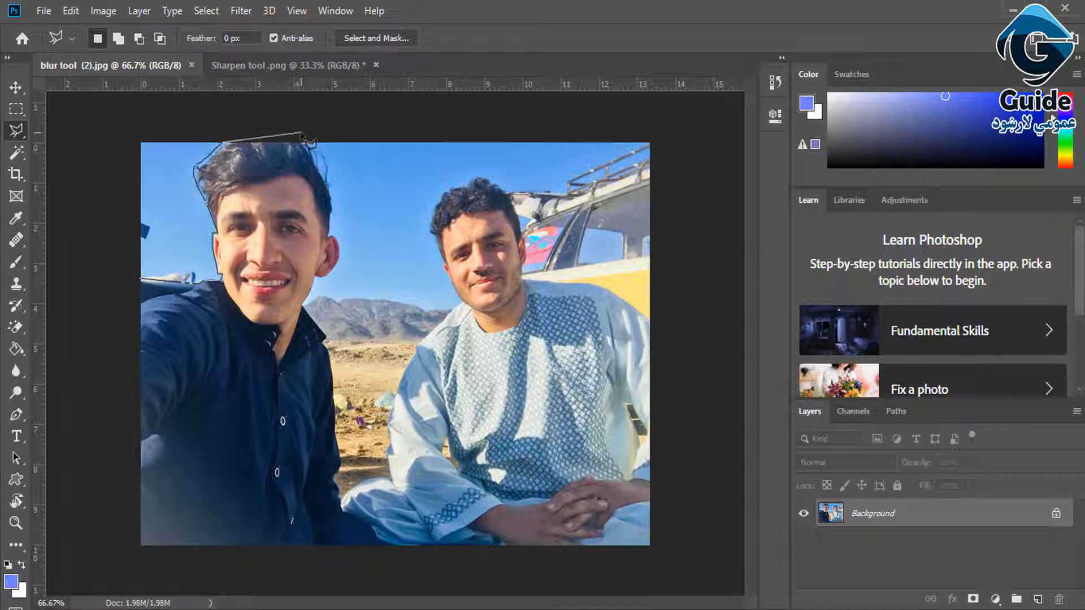
pyautogui.click(310, 142)
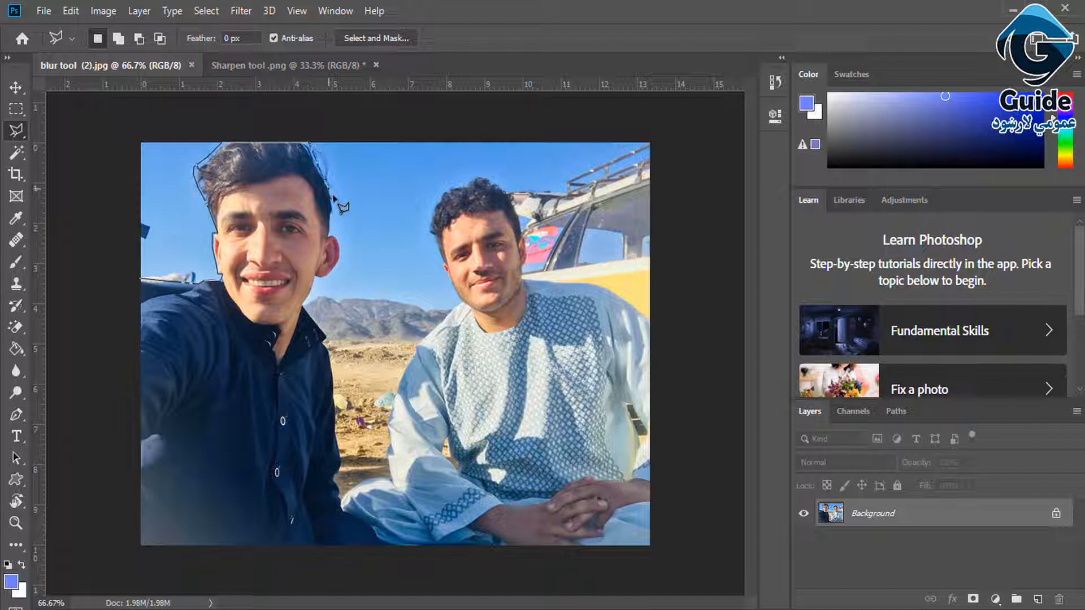
pyautogui.click(334, 197)
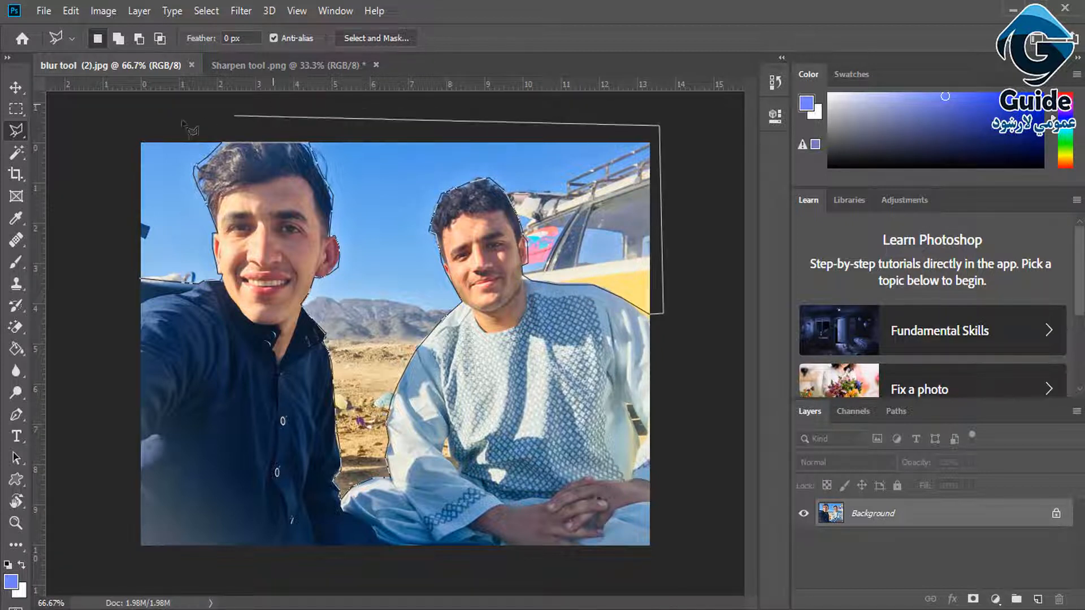
pyautogui.doubleClick(119, 244)
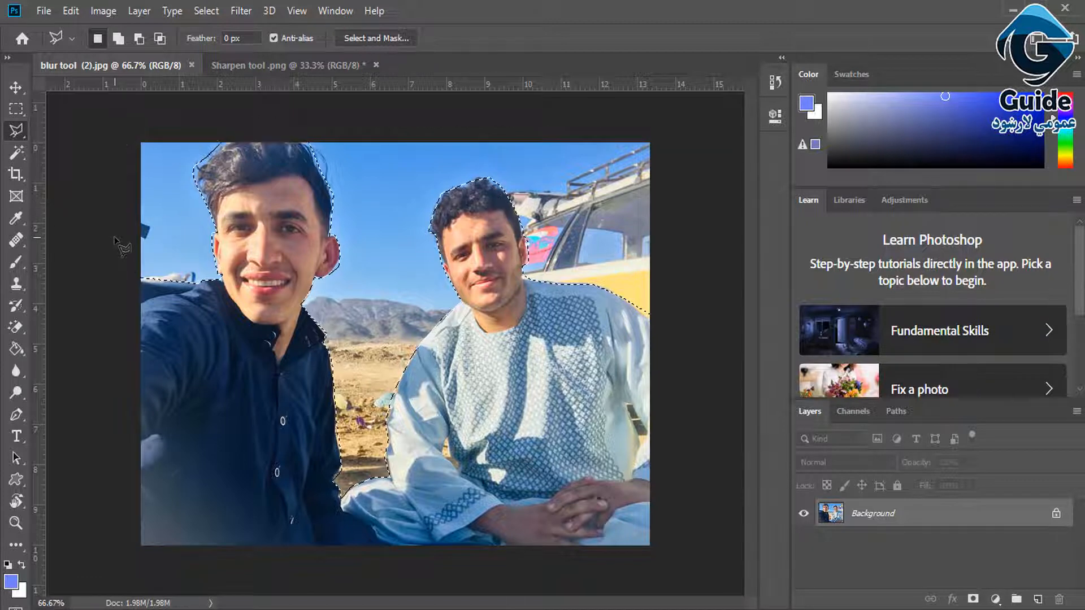
# Set up the Blur tool with a soft brush of 401 px
pyautogui.click(14, 371)
pyautogui.click(60, 371)
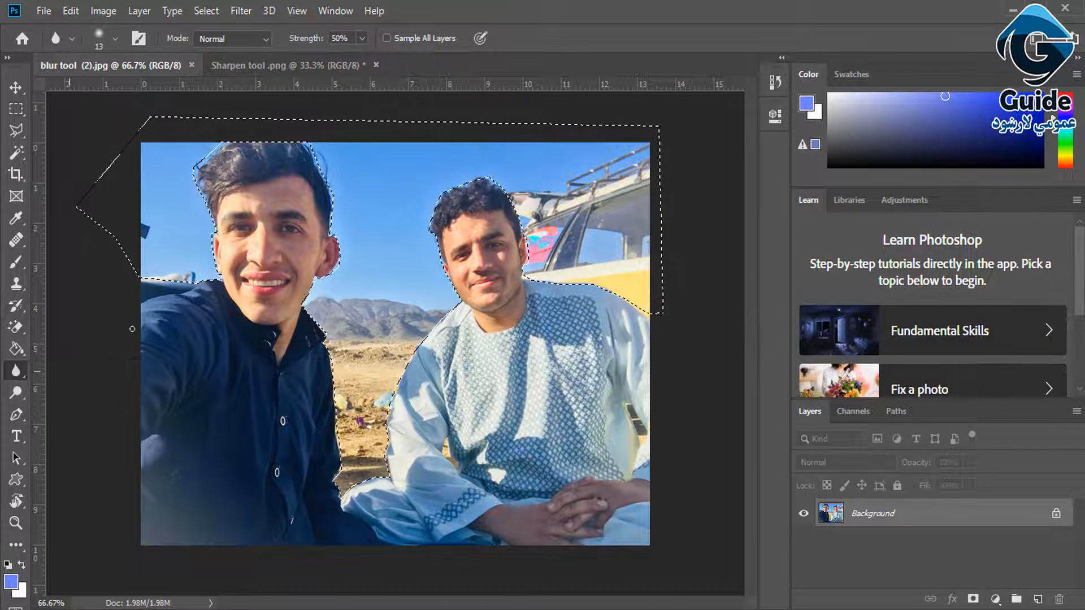
pyautogui.rightClick(400, 272)
pyautogui.moveTo(563, 310); pyautogui.dragTo(579, 310)
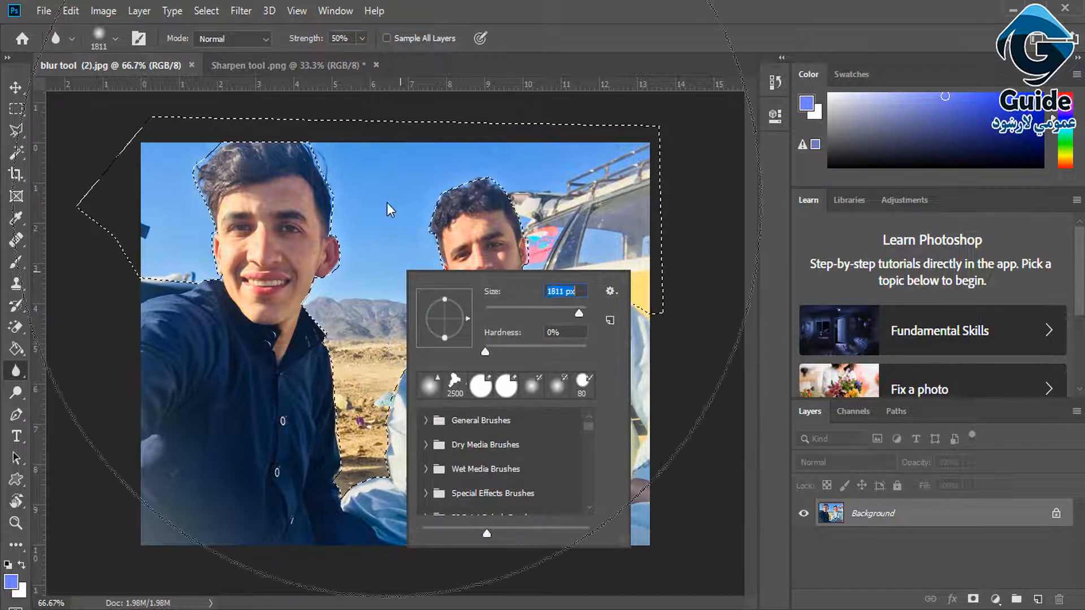
pyautogui.click(555, 308)
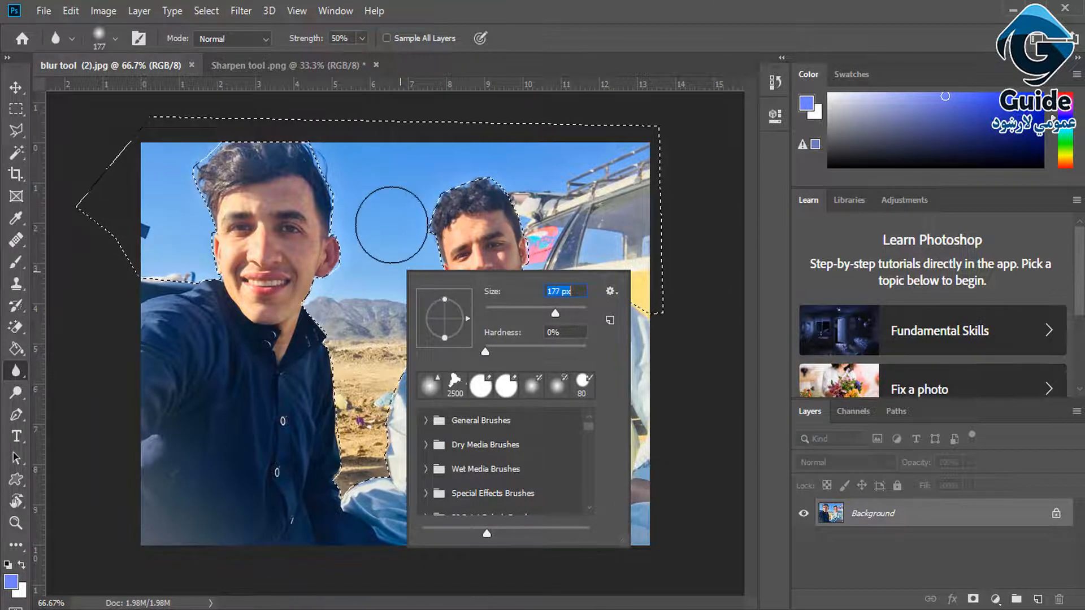
pyautogui.click(571, 313)
# Blur the selected background, raising the Blur tool's strength to 99%, and clear the selection
pyautogui.moveTo(408, 230)
pyautogui.mouseDown()
pyautogui.moveTo(394, 326)
pyautogui.moveTo(313, 234)
pyautogui.moveTo(329, 220)
pyautogui.moveTo(390, 326)
pyautogui.moveTo(402, 378)
pyautogui.moveTo(367, 314)
pyautogui.moveTo(357, 319)
pyautogui.moveTo(381, 308)
pyautogui.moveTo(385, 319)
pyautogui.moveTo(295, 283)
pyautogui.moveTo(193, 262)
pyautogui.moveTo(151, 158)
pyautogui.moveTo(136, 213)
pyautogui.moveTo(155, 155)
pyautogui.moveTo(387, 357)
pyautogui.moveTo(389, 303)
pyautogui.moveTo(653, 320)
pyautogui.moveTo(562, 380)
pyautogui.moveTo(554, 303)
pyautogui.moveTo(603, 295)
pyautogui.moveTo(528, 313)
pyautogui.moveTo(360, 250)
pyautogui.moveTo(369, 261)
pyautogui.moveTo(292, 268)
pyautogui.moveTo(447, 246)
pyautogui.moveTo(332, 269)
pyautogui.moveTo(180, 176)
pyautogui.moveTo(247, 164)
pyautogui.moveTo(169, 119)
pyautogui.moveTo(331, 175)
pyautogui.moveTo(331, 201)
pyautogui.moveTo(497, 154)
pyautogui.moveTo(374, 103)
pyautogui.moveTo(307, 194)
pyautogui.moveTo(226, 215)
pyautogui.moveTo(275, 200)
pyautogui.moveTo(217, 92)
pyautogui.moveTo(173, 41)
pyautogui.moveTo(166, 88)
pyautogui.moveTo(323, 180)
pyautogui.mouseUp()
pyautogui.moveTo(300, 45); pyautogui.dragTo(328, 45)
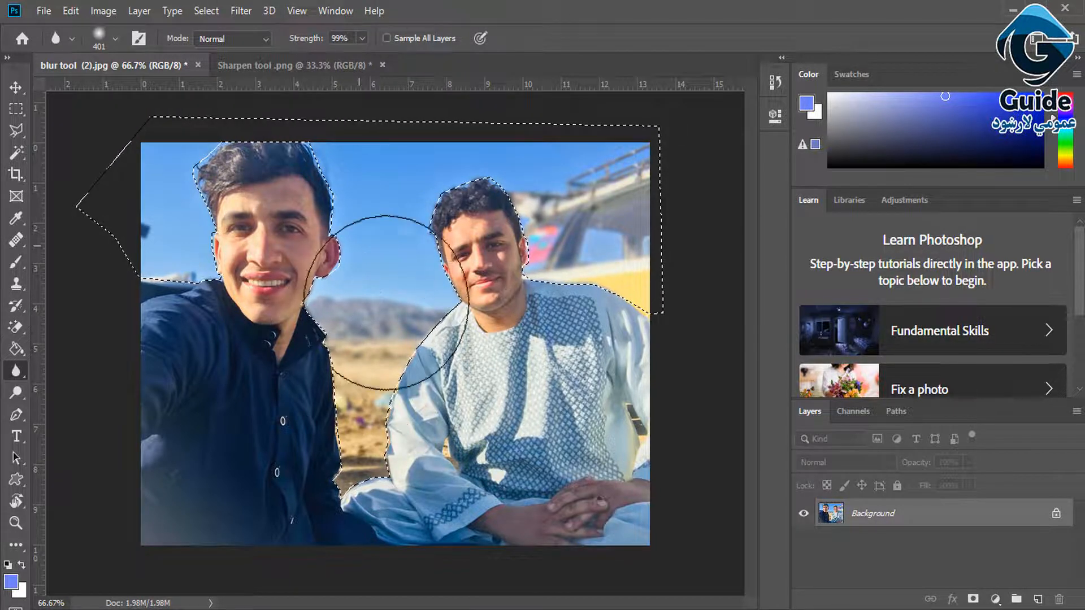
pyautogui.moveTo(171, 246)
pyautogui.mouseDown()
pyautogui.moveTo(223, 178)
pyautogui.moveTo(358, 146)
pyautogui.moveTo(392, 166)
pyautogui.moveTo(313, 123)
pyautogui.moveTo(231, 181)
pyautogui.moveTo(454, 320)
pyautogui.moveTo(316, 347)
pyautogui.moveTo(384, 193)
pyautogui.moveTo(366, 198)
pyautogui.moveTo(455, 228)
pyautogui.moveTo(464, 157)
pyautogui.moveTo(468, 180)
pyautogui.moveTo(376, 223)
pyautogui.moveTo(441, 146)
pyautogui.moveTo(500, 228)
pyautogui.moveTo(501, 356)
pyautogui.moveTo(547, 370)
pyautogui.moveTo(436, 346)
pyautogui.moveTo(346, 221)
pyautogui.moveTo(284, 239)
pyautogui.moveTo(165, 199)
pyautogui.moveTo(167, 183)
pyautogui.moveTo(350, 84)
pyautogui.moveTo(459, 86)
pyautogui.moveTo(324, 140)
pyautogui.moveTo(499, 252)
pyautogui.moveTo(429, 220)
pyautogui.moveTo(362, 248)
pyautogui.moveTo(536, 477)
pyautogui.moveTo(391, 354)
pyautogui.moveTo(251, 306)
pyautogui.moveTo(226, 311)
pyautogui.moveTo(238, 185)
pyautogui.moveTo(175, 187)
pyautogui.moveTo(522, 131)
pyautogui.moveTo(368, 215)
pyautogui.moveTo(432, 102)
pyautogui.moveTo(490, 160)
pyautogui.moveTo(611, 372)
pyautogui.moveTo(529, 413)
pyautogui.moveTo(499, 370)
pyautogui.moveTo(297, 220)
pyautogui.moveTo(428, 257)
pyautogui.moveTo(446, 445)
pyautogui.mouseUp()
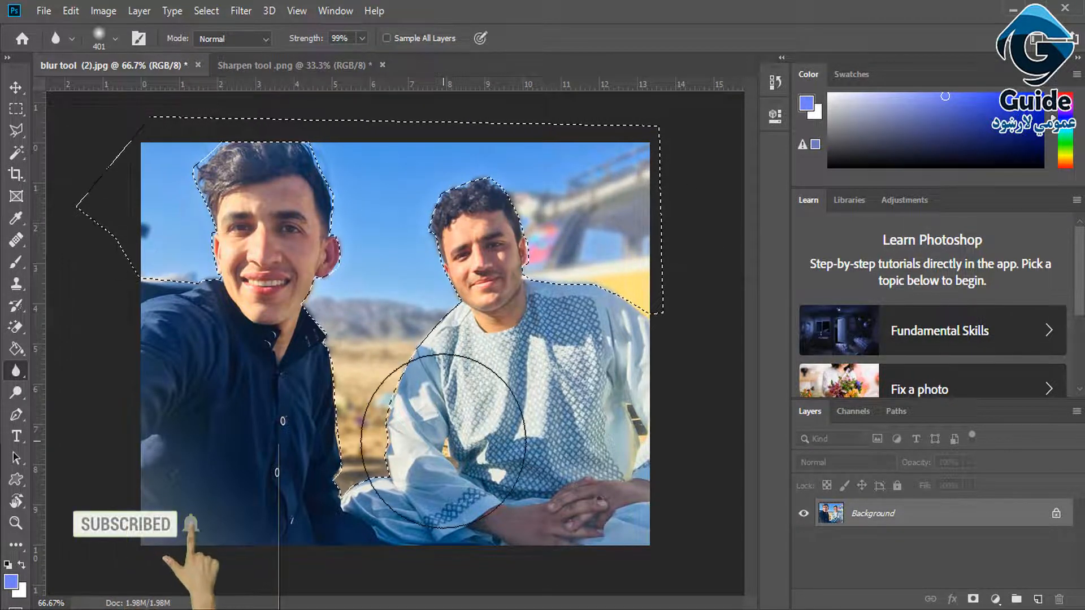
pyautogui.hotkey('ctrl', 'd')
pyautogui.click(16, 87)
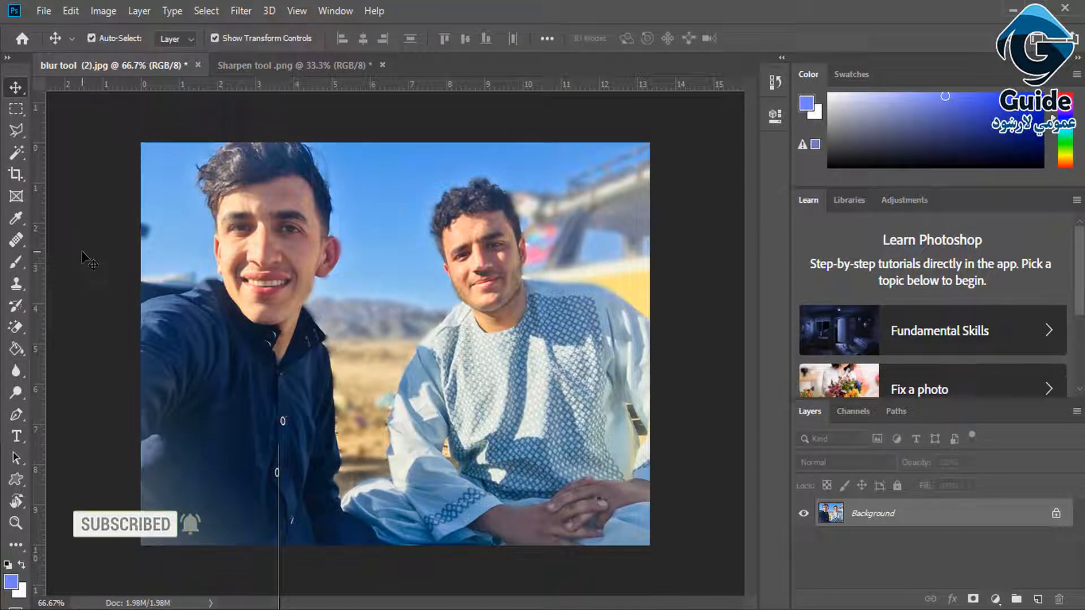
# Blur the face and clothing of the man in the light patterned shirt with the Blur tool
pyautogui.click(16, 371)
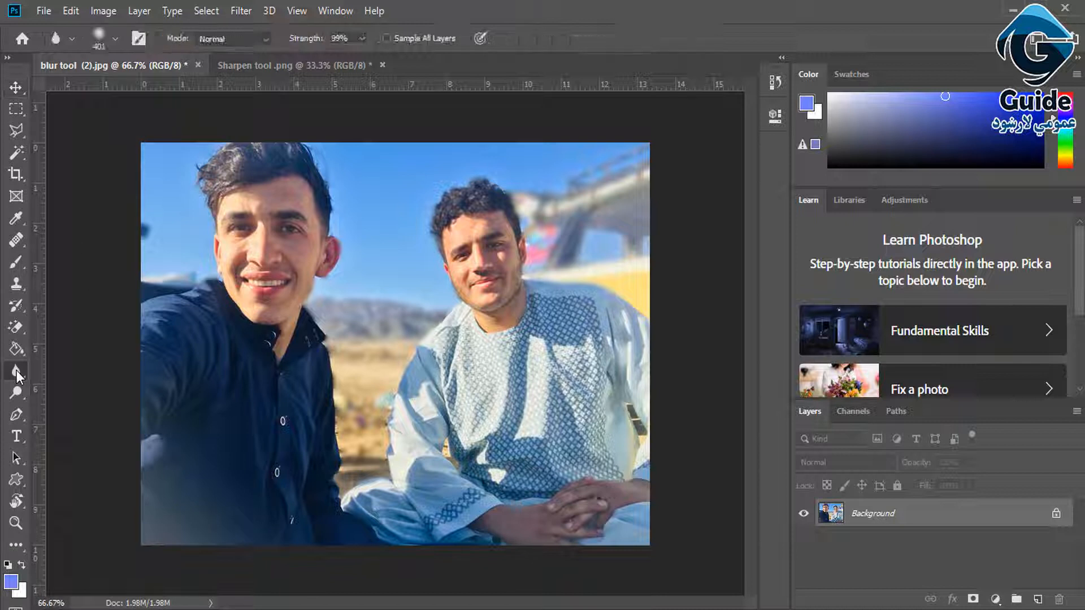
pyautogui.rightClick(16, 371)
pyautogui.click(76, 371)
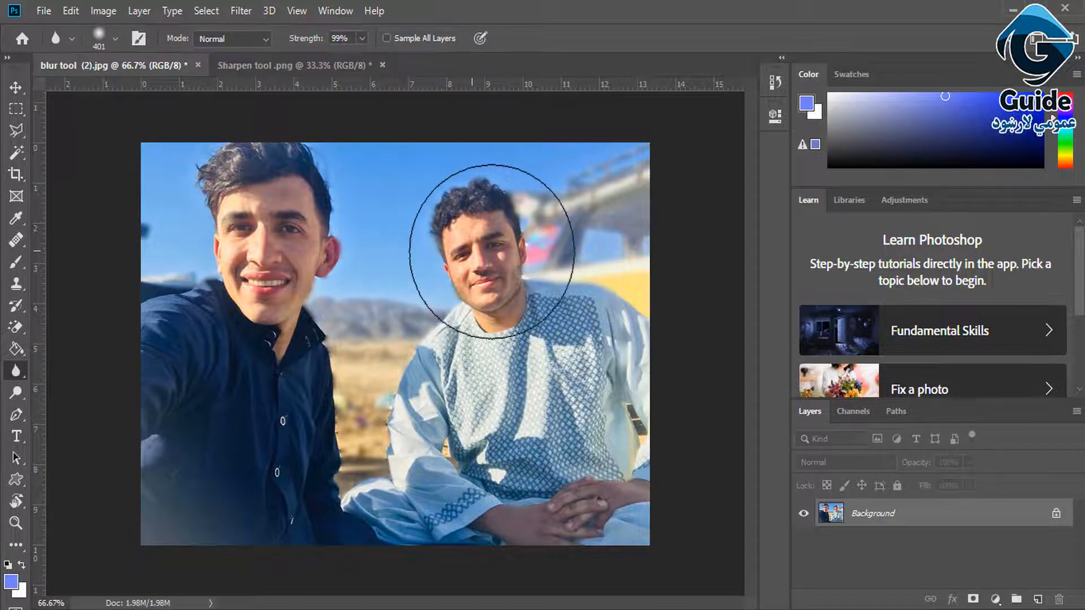
pyautogui.moveTo(489, 246)
pyautogui.mouseDown()
pyautogui.moveTo(618, 306)
pyautogui.moveTo(528, 308)
pyautogui.moveTo(487, 279)
pyautogui.moveTo(503, 312)
pyautogui.moveTo(512, 295)
pyautogui.moveTo(528, 411)
pyautogui.moveTo(478, 515)
pyautogui.moveTo(457, 482)
pyautogui.moveTo(617, 472)
pyautogui.moveTo(580, 534)
pyautogui.moveTo(505, 520)
pyautogui.moveTo(514, 489)
pyautogui.moveTo(477, 486)
pyautogui.moveTo(527, 427)
pyautogui.moveTo(488, 350)
pyautogui.moveTo(477, 401)
pyautogui.moveTo(436, 312)
pyautogui.moveTo(468, 430)
pyautogui.moveTo(504, 444)
pyautogui.moveTo(509, 314)
pyautogui.moveTo(471, 396)
pyautogui.moveTo(535, 414)
pyautogui.moveTo(500, 405)
pyautogui.moveTo(525, 435)
pyautogui.moveTo(493, 440)
pyautogui.mouseUp()
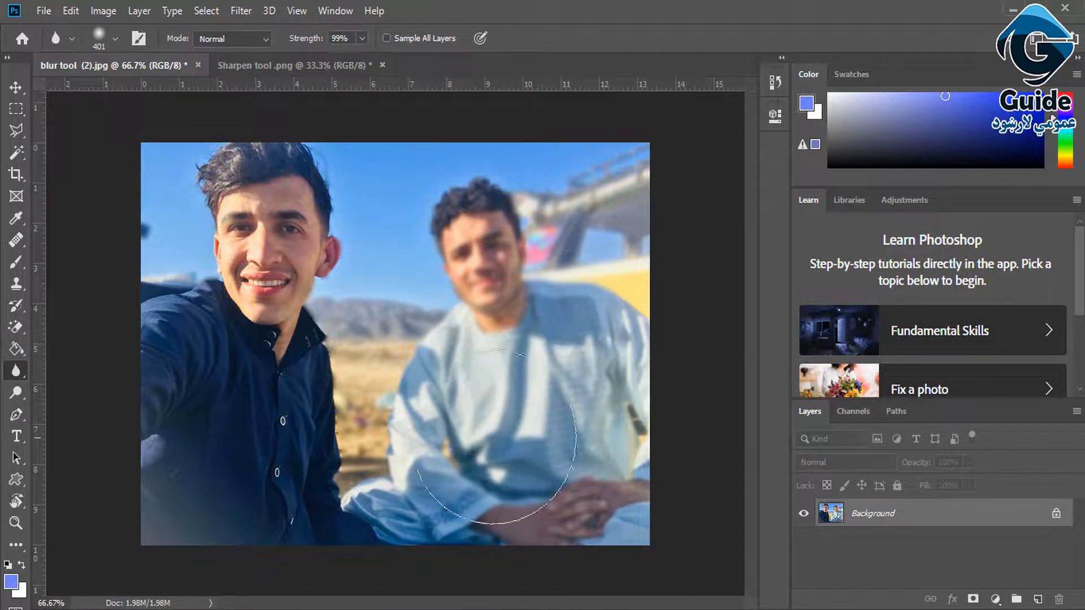
# Switch to the Sharpen tool .png image, select Layer 1, and activate the Sharpen tool with a larger brush
pyautogui.click(252, 65)
pyautogui.rightClick(23, 373)
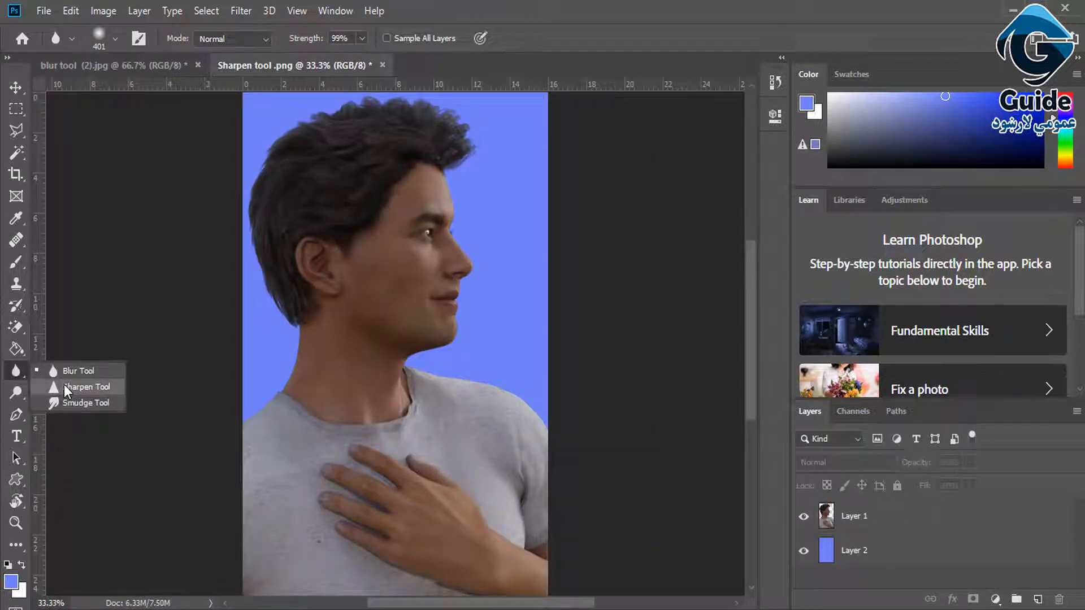
pyautogui.click(64, 385)
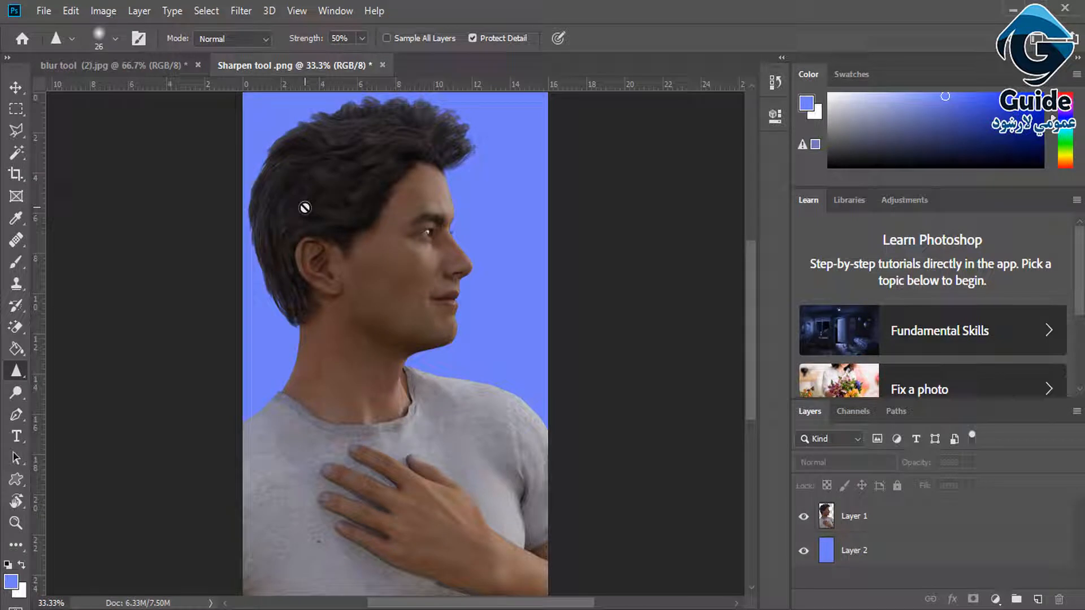
pyautogui.click(893, 525)
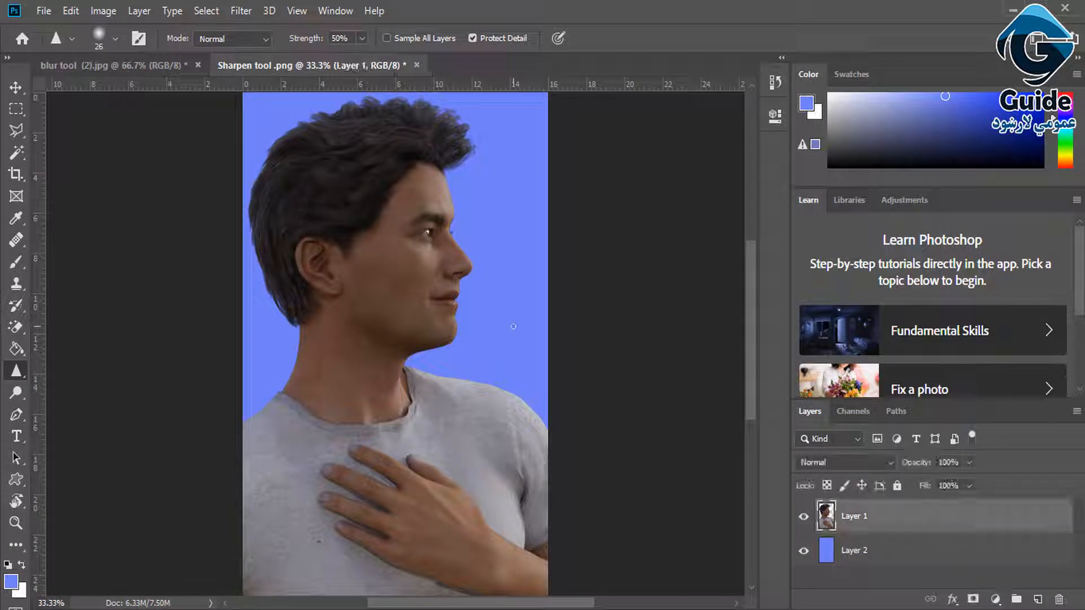
pyautogui.rightClick(399, 217)
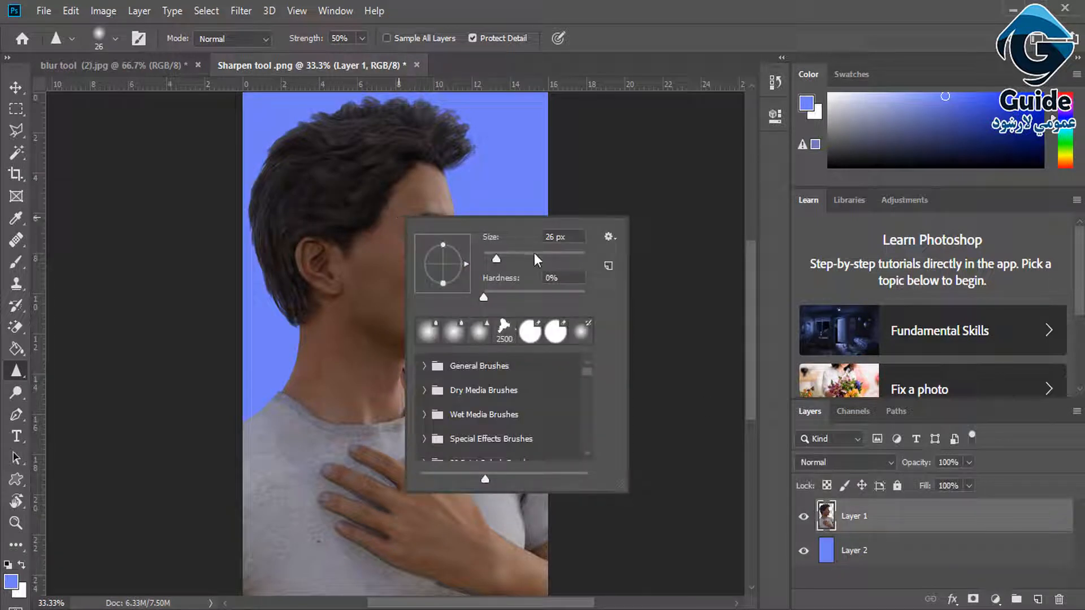
pyautogui.click(535, 254)
pyautogui.click(16, 87)
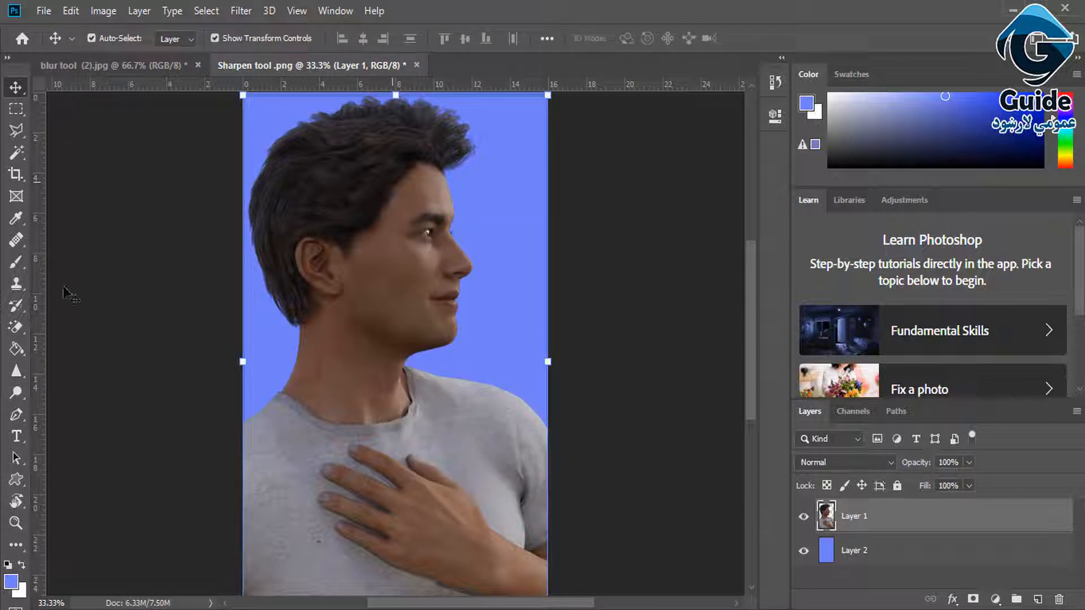
pyautogui.click(16, 392)
pyautogui.rightClick(16, 392)
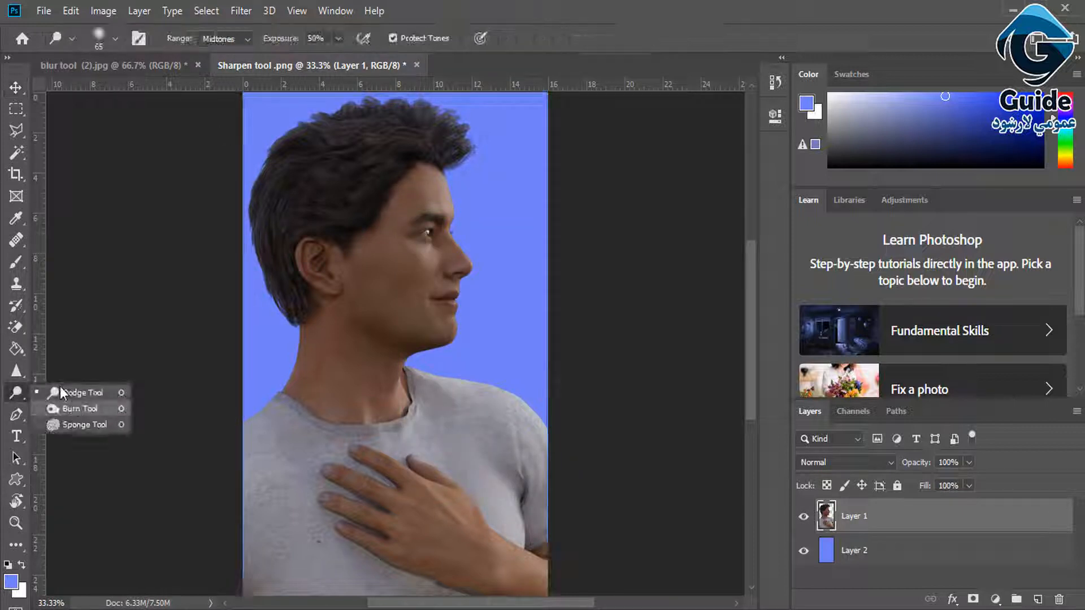
pyautogui.click(19, 377)
pyautogui.rightClick(19, 378)
pyautogui.click(90, 392)
# Sharpen the man's hair, face and neck on Layer 1 with a 275 px brush
pyautogui.rightClick(460, 289)
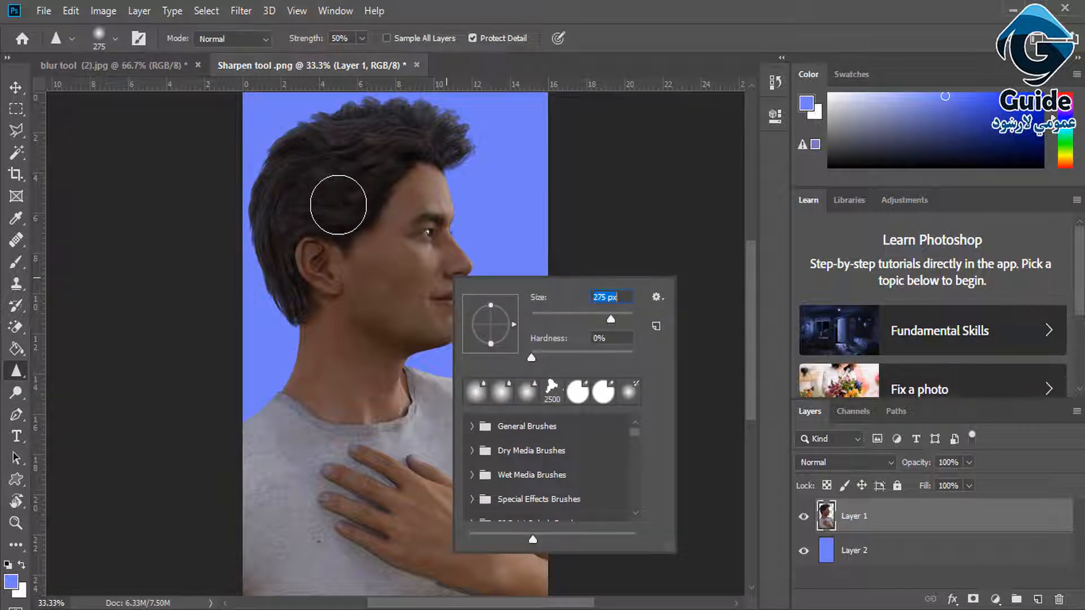
pyautogui.click(339, 203)
pyautogui.moveTo(283, 200)
pyautogui.mouseDown()
pyautogui.moveTo(318, 151)
pyautogui.moveTo(279, 208)
pyautogui.moveTo(318, 156)
pyautogui.moveTo(302, 206)
pyautogui.moveTo(349, 155)
pyautogui.moveTo(285, 196)
pyautogui.moveTo(333, 151)
pyautogui.moveTo(294, 186)
pyautogui.moveTo(356, 143)
pyautogui.moveTo(442, 132)
pyautogui.moveTo(372, 137)
pyautogui.moveTo(389, 121)
pyautogui.moveTo(272, 226)
pyautogui.moveTo(296, 307)
pyautogui.moveTo(279, 222)
pyautogui.moveTo(358, 124)
pyautogui.moveTo(390, 118)
pyautogui.moveTo(356, 205)
pyautogui.moveTo(280, 208)
pyautogui.moveTo(295, 238)
pyautogui.moveTo(356, 200)
pyautogui.moveTo(325, 230)
pyautogui.moveTo(350, 191)
pyautogui.moveTo(346, 221)
pyautogui.moveTo(288, 191)
pyautogui.moveTo(272, 264)
pyautogui.moveTo(342, 146)
pyautogui.moveTo(423, 124)
pyautogui.moveTo(350, 171)
pyautogui.moveTo(335, 213)
pyautogui.moveTo(339, 173)
pyautogui.moveTo(293, 237)
pyautogui.moveTo(279, 271)
pyautogui.moveTo(286, 292)
pyautogui.moveTo(296, 195)
pyautogui.moveTo(326, 224)
pyautogui.moveTo(330, 183)
pyautogui.moveTo(348, 196)
pyautogui.mouseUp()
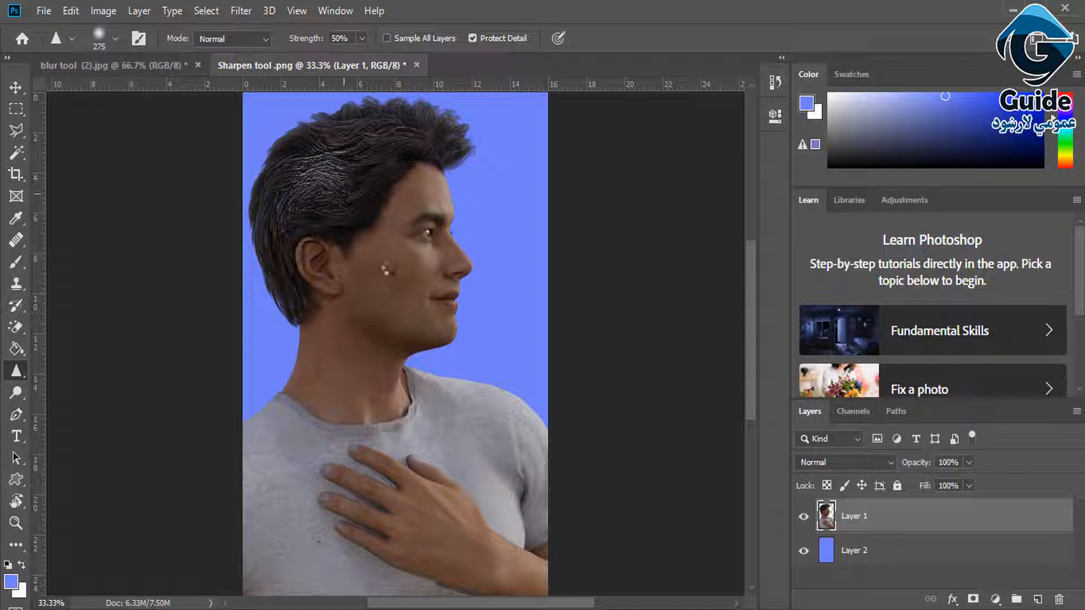
pyautogui.moveTo(438, 244)
pyautogui.mouseDown()
pyautogui.moveTo(392, 328)
pyautogui.moveTo(416, 246)
pyautogui.moveTo(434, 245)
pyautogui.moveTo(439, 304)
pyautogui.moveTo(420, 275)
pyautogui.moveTo(431, 201)
pyautogui.moveTo(436, 267)
pyautogui.moveTo(421, 318)
pyautogui.moveTo(384, 267)
pyautogui.moveTo(439, 217)
pyautogui.moveTo(404, 328)
pyautogui.moveTo(355, 352)
pyautogui.moveTo(385, 294)
pyautogui.moveTo(448, 232)
pyautogui.moveTo(427, 214)
pyautogui.moveTo(445, 180)
pyautogui.moveTo(433, 270)
pyautogui.mouseUp()
pyautogui.moveTo(443, 325)
pyautogui.mouseDown()
pyautogui.moveTo(412, 308)
pyautogui.moveTo(394, 248)
pyautogui.moveTo(369, 252)
pyautogui.moveTo(396, 207)
pyautogui.moveTo(431, 352)
pyautogui.moveTo(390, 227)
pyautogui.moveTo(421, 194)
pyautogui.moveTo(449, 287)
pyautogui.moveTo(411, 289)
pyautogui.moveTo(397, 254)
pyautogui.moveTo(430, 304)
pyautogui.moveTo(389, 328)
pyautogui.moveTo(370, 240)
pyautogui.moveTo(409, 163)
pyautogui.moveTo(431, 315)
pyautogui.moveTo(331, 496)
pyautogui.moveTo(349, 261)
pyautogui.moveTo(417, 241)
pyautogui.moveTo(420, 227)
pyautogui.moveTo(426, 403)
pyautogui.moveTo(338, 315)
pyautogui.moveTo(355, 242)
pyautogui.moveTo(424, 211)
pyautogui.moveTo(439, 247)
pyautogui.moveTo(431, 312)
pyautogui.moveTo(404, 342)
pyautogui.moveTo(344, 368)
pyautogui.moveTo(331, 222)
pyautogui.moveTo(338, 273)
pyautogui.moveTo(326, 240)
pyautogui.moveTo(316, 263)
pyautogui.moveTo(346, 376)
pyautogui.mouseUp()
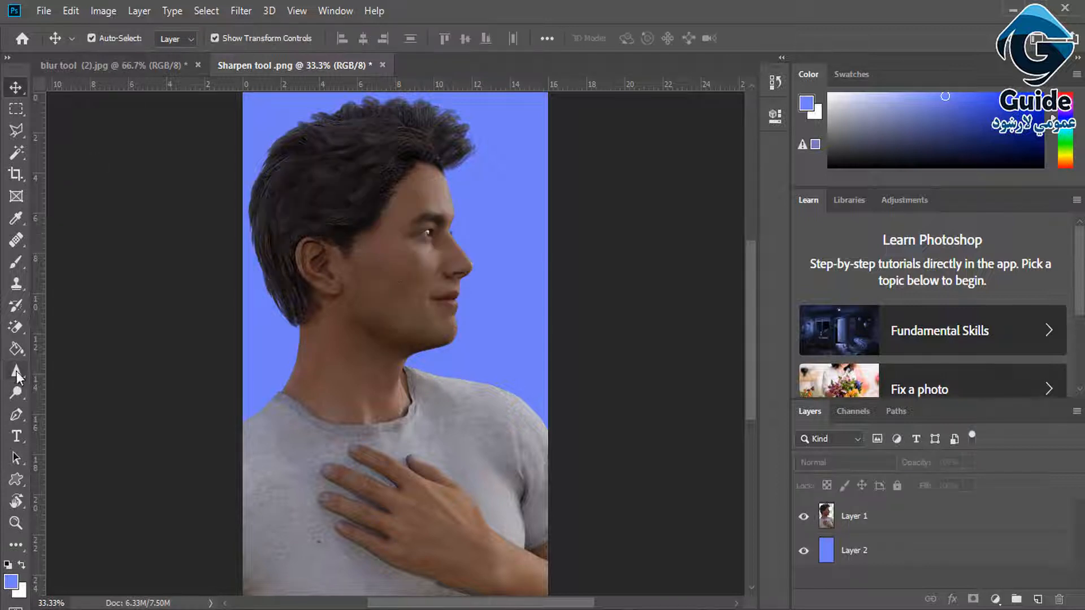
# Activate the Smudge tool on Layer 1 and set its brush size to 66 px
pyautogui.click(17, 373)
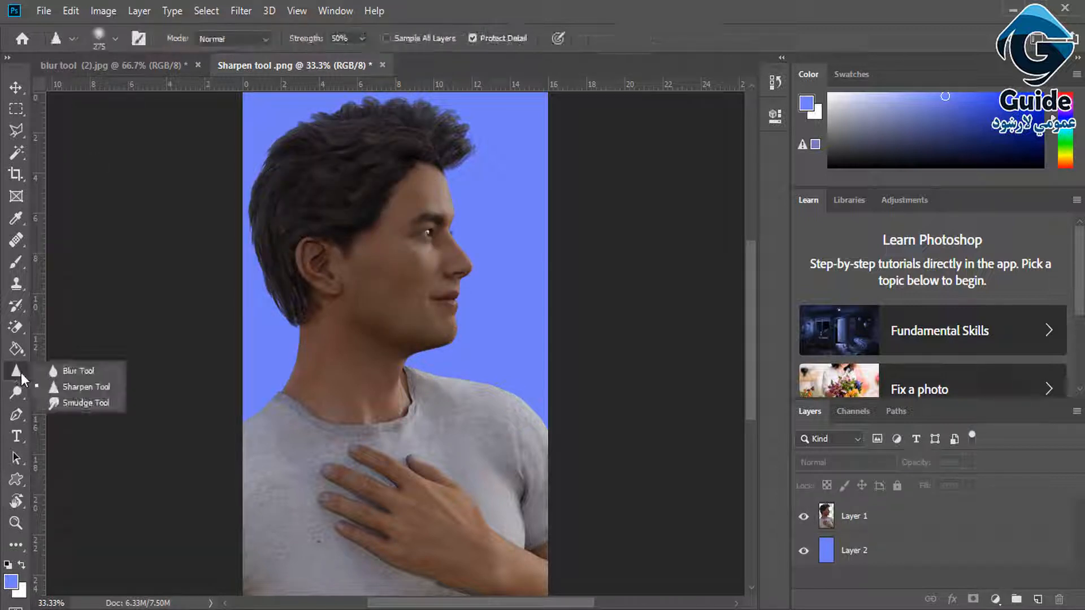
pyautogui.click(89, 402)
pyautogui.rightClick(450, 270)
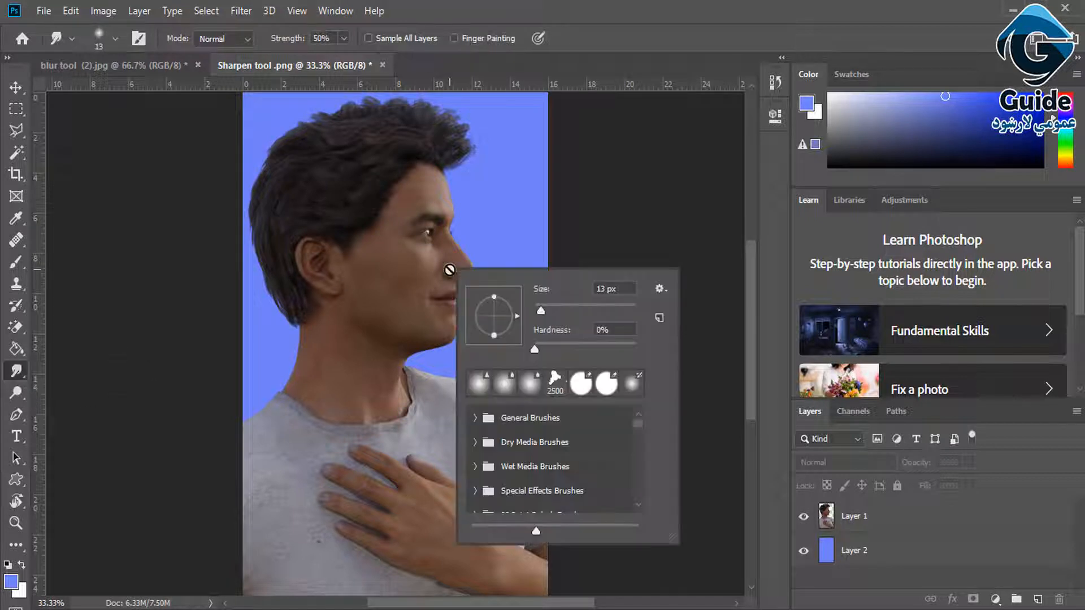
pyautogui.click(398, 251)
pyautogui.click(526, 244)
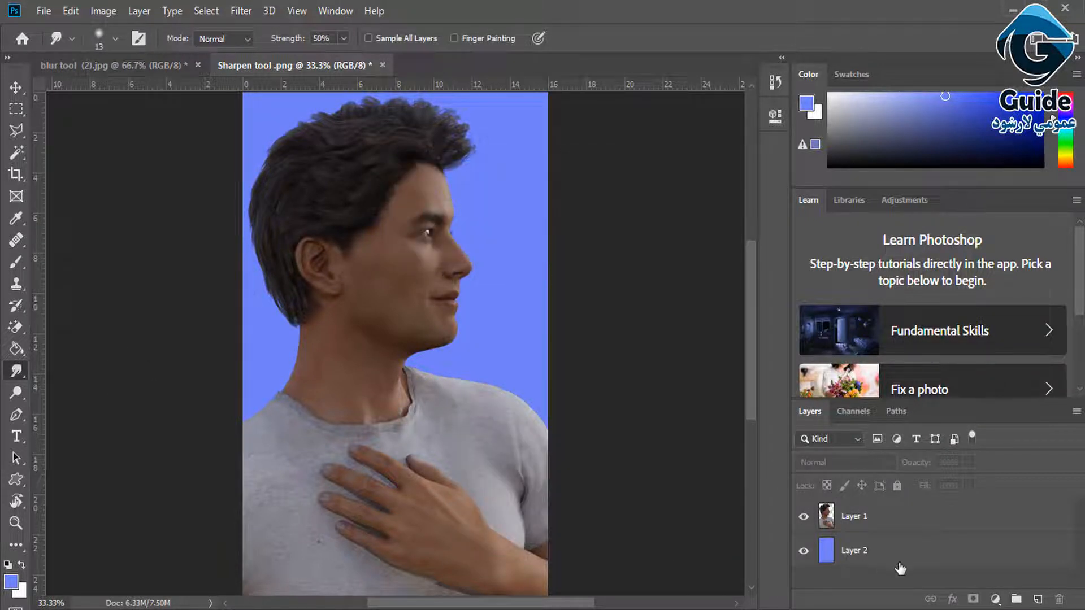
pyautogui.click(875, 517)
pyautogui.rightClick(450, 272)
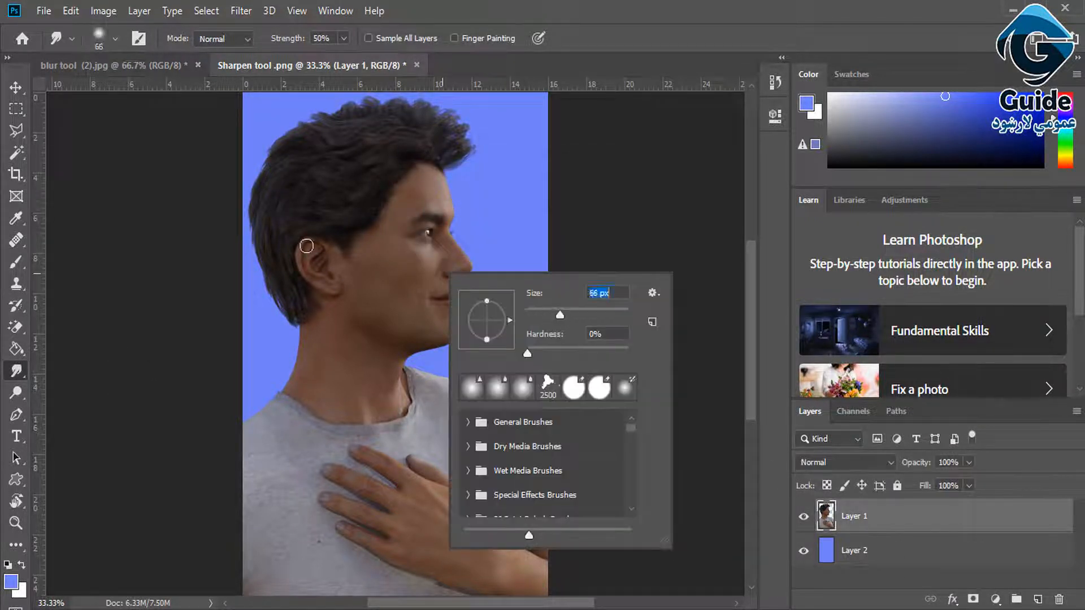
pyautogui.press('Escape')
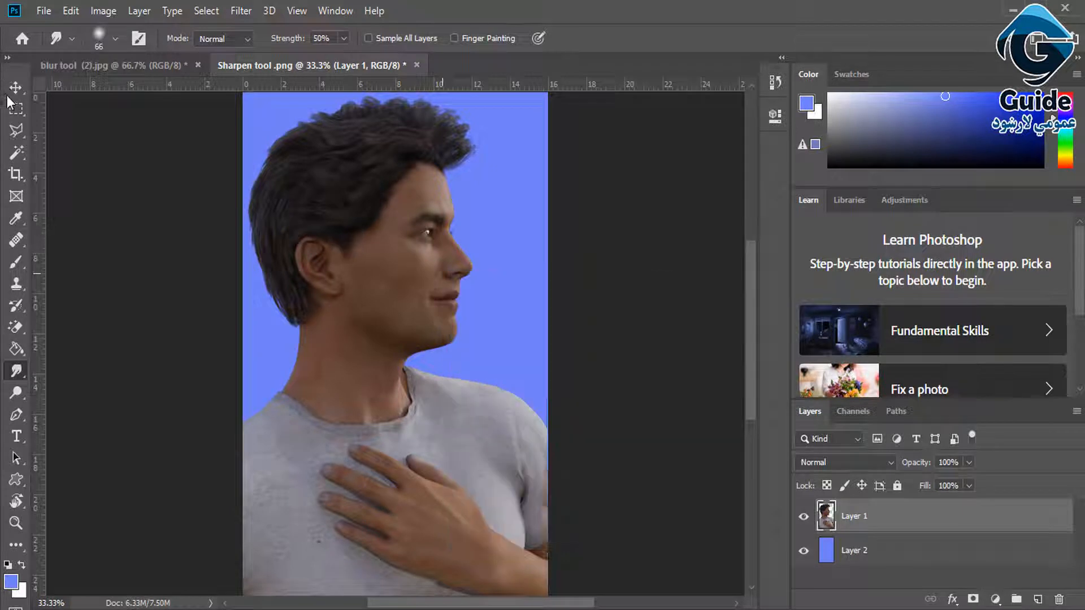
# Smudge the hair in front of the man's ear downward on Layer 1 with the Smudge tool to lengthen the sideburn
pyautogui.press('v')
pyautogui.click(16, 327)
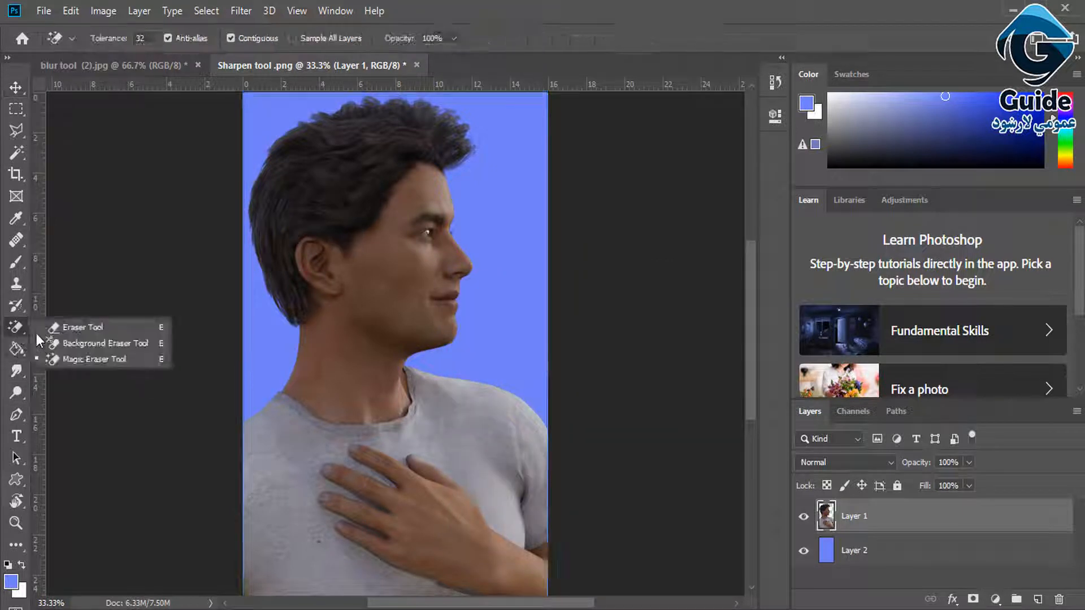
pyautogui.click(16, 371)
pyautogui.click(79, 402)
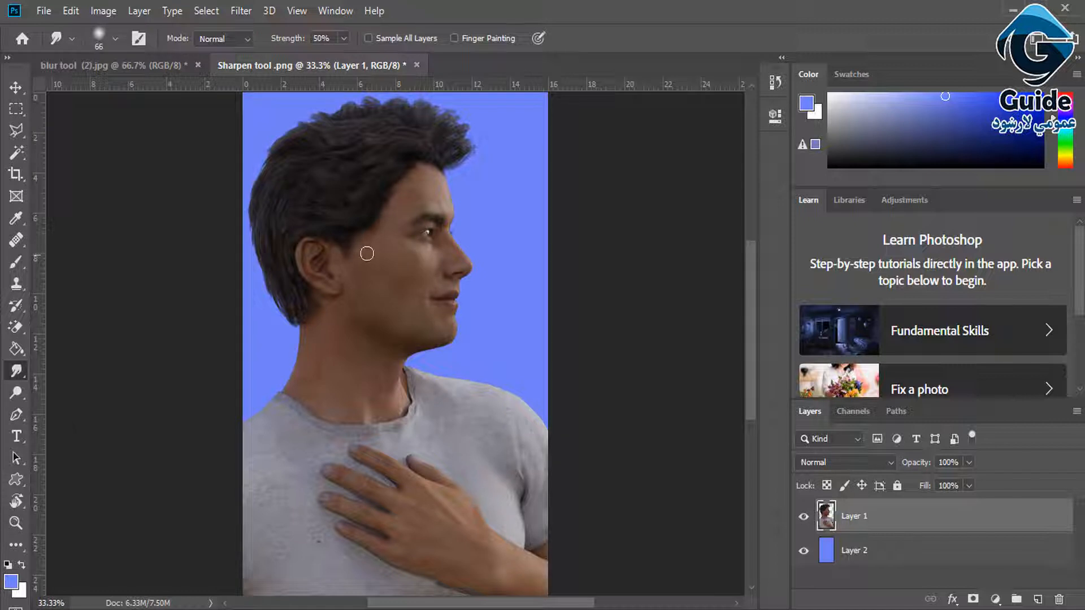
pyautogui.hotkey('ctrl', '+')
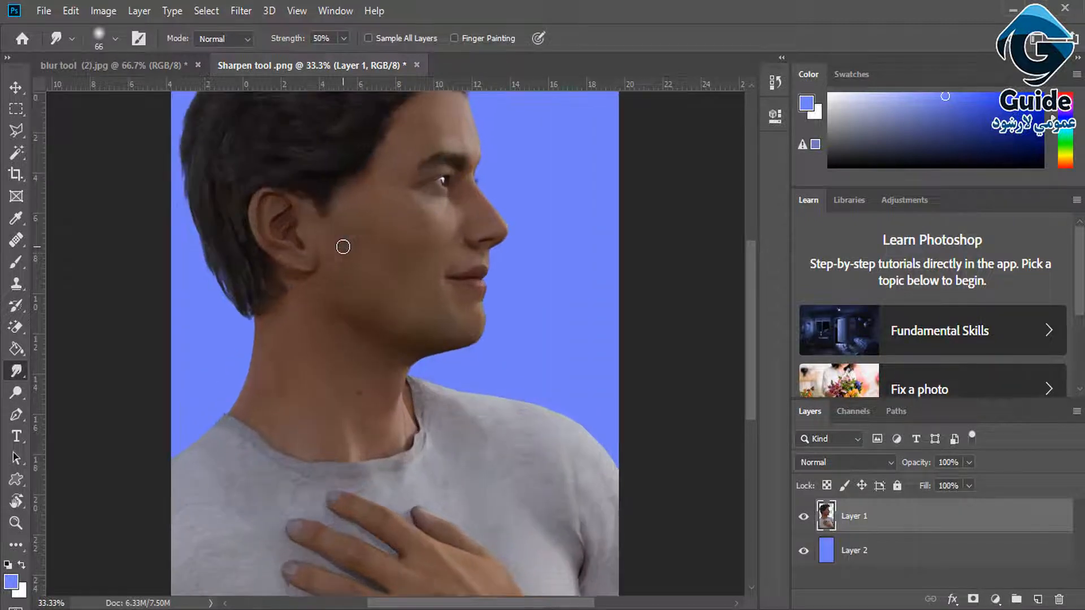
pyautogui.hotkey('ctrl', '+')
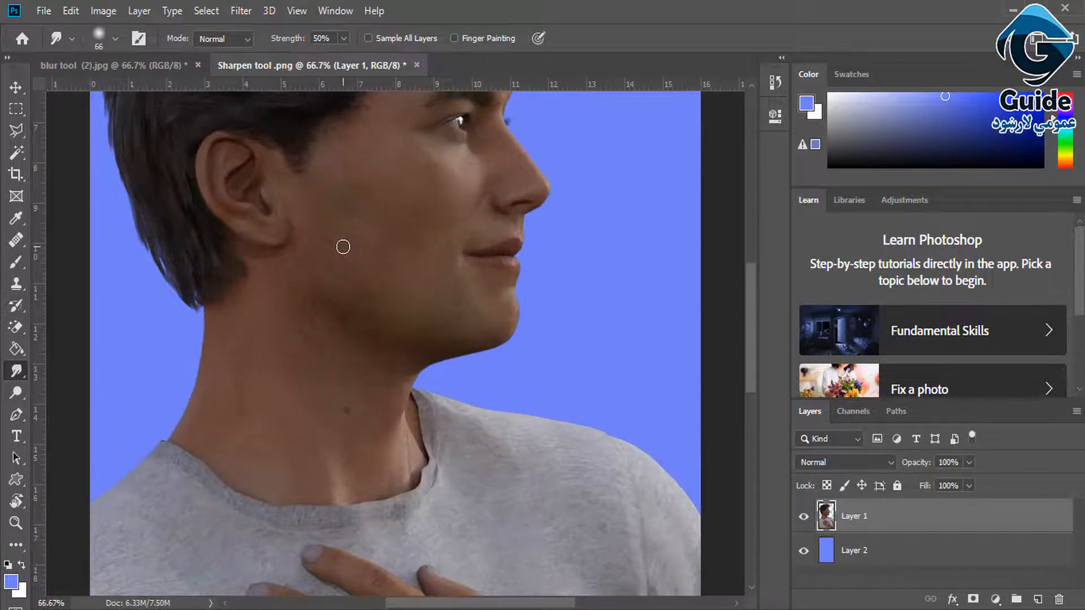
pyautogui.scroll(5, 470, 313)
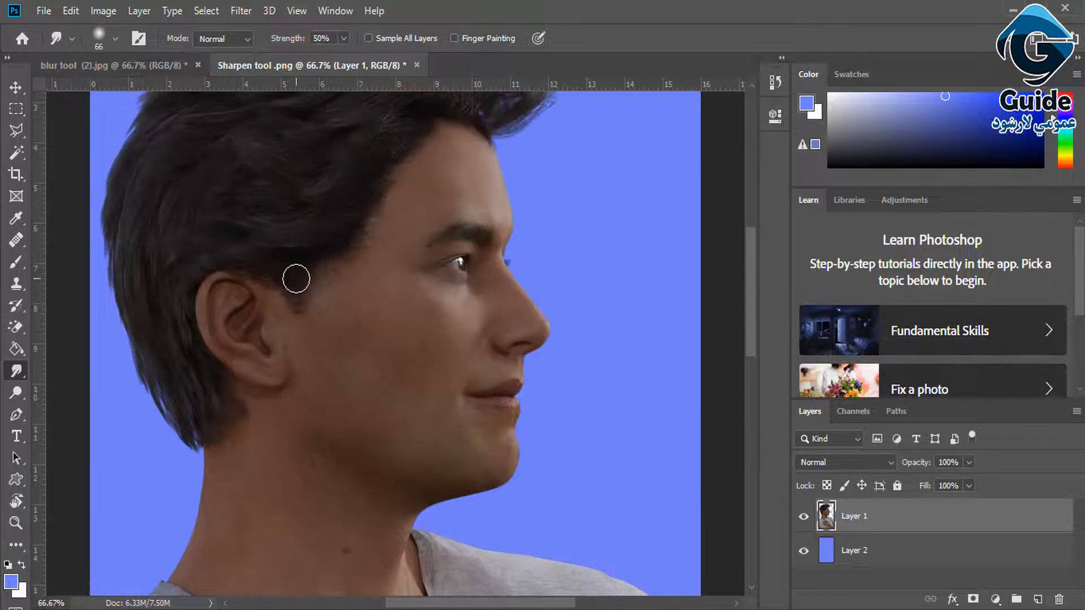
pyautogui.moveTo(298, 298)
pyautogui.mouseDown()
pyautogui.moveTo(309, 345)
pyautogui.moveTo(308, 298)
pyautogui.moveTo(310, 350)
pyautogui.moveTo(286, 299)
pyautogui.moveTo(320, 436)
pyautogui.moveTo(305, 360)
pyautogui.mouseUp()
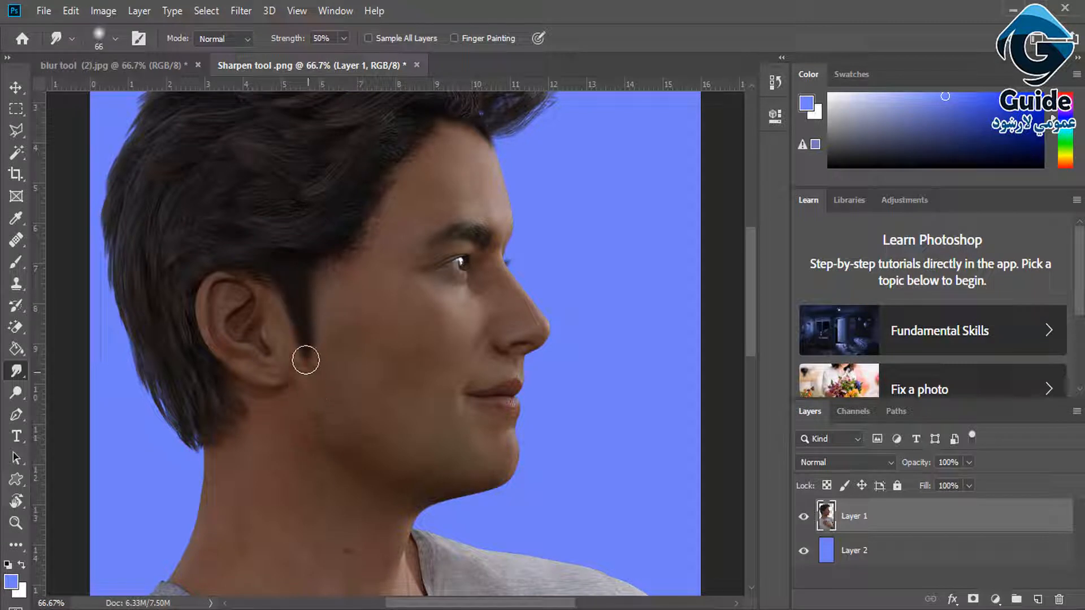
pyautogui.moveTo(283, 305)
pyautogui.mouseDown()
pyautogui.moveTo(314, 353)
pyautogui.moveTo(315, 284)
pyautogui.moveTo(322, 366)
pyautogui.moveTo(288, 276)
pyautogui.moveTo(307, 375)
pyautogui.moveTo(283, 298)
pyautogui.moveTo(298, 361)
pyautogui.moveTo(315, 291)
pyautogui.moveTo(325, 339)
pyautogui.moveTo(313, 277)
pyautogui.moveTo(317, 355)
pyautogui.mouseUp()
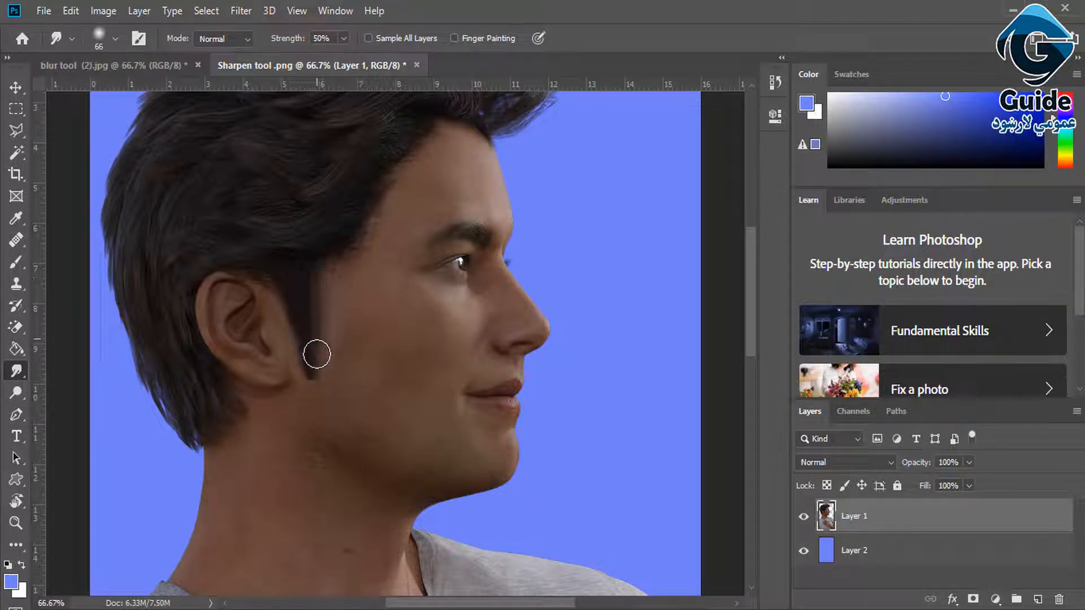
# Reduce the Smudge brush size to 29 px and smudge the outer end of the man's eyebrow to extend it
pyautogui.hotkey('ctrl', '-')
pyautogui.hotkey('ctrl', '-')
pyautogui.hotkey('ctrl', '-')
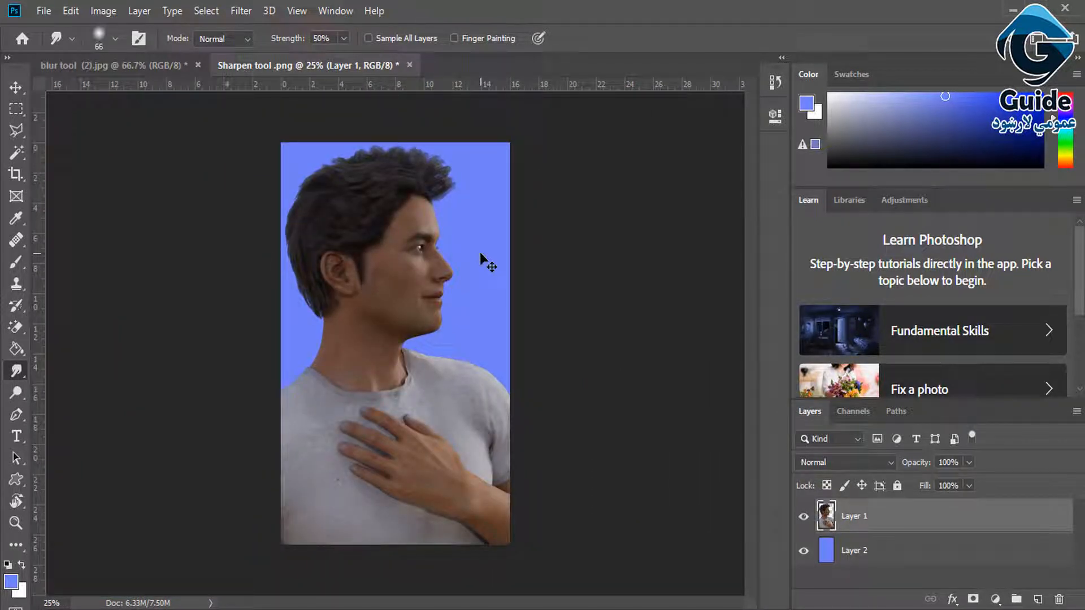
pyautogui.hotkey('ctrl', '+')
pyautogui.hotkey('ctrl', '+')
pyautogui.hotkey('ctrl', '+')
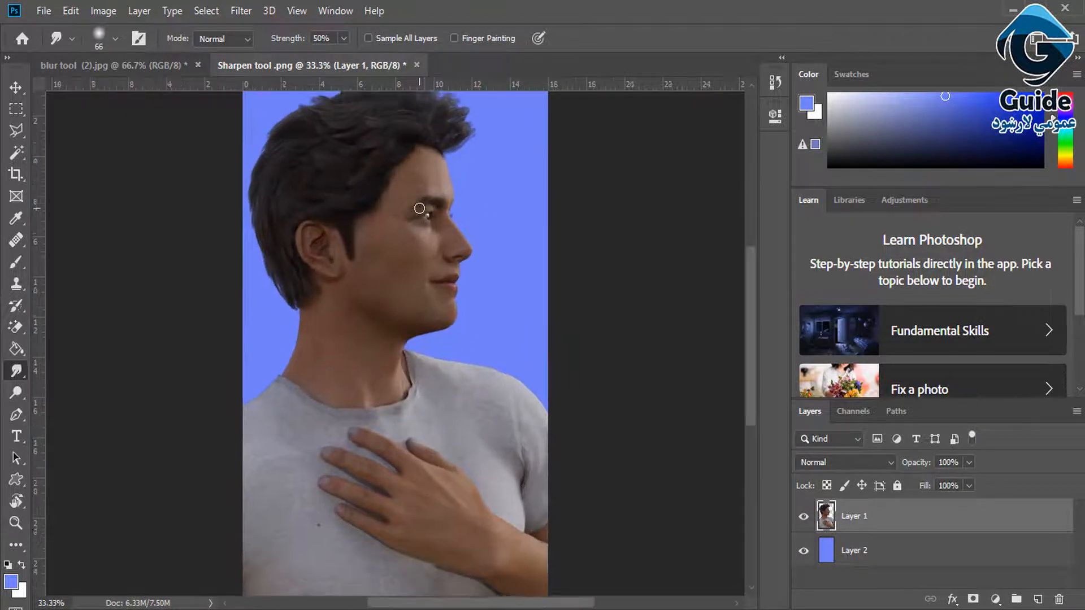
pyautogui.moveTo(753, 302); pyautogui.dragTo(753, 257)
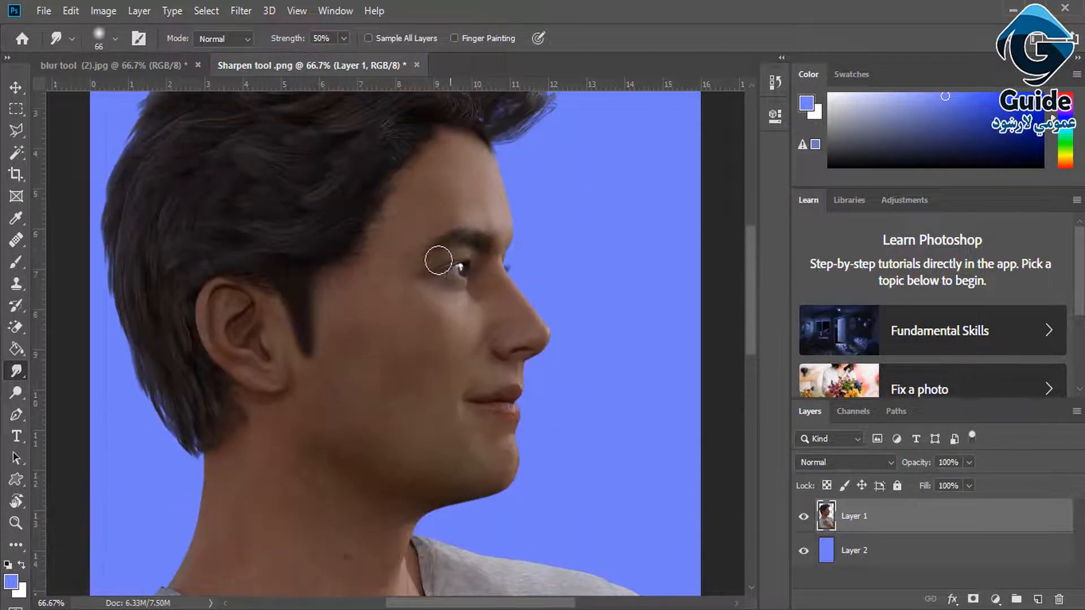
pyautogui.rightClick(425, 244)
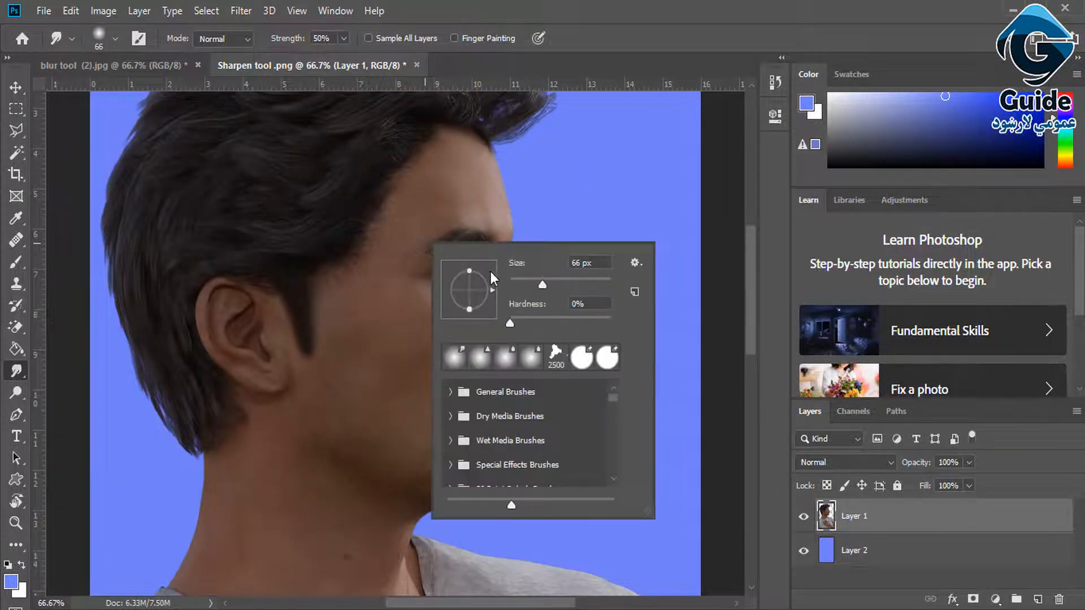
pyautogui.click(427, 251)
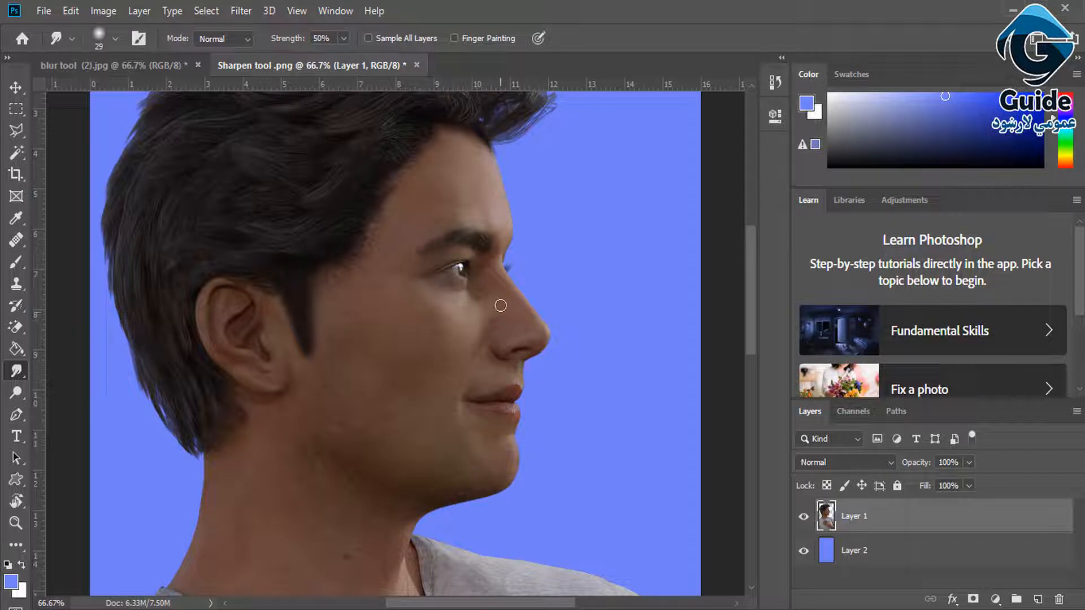
pyautogui.scroll(-3, 501, 304)
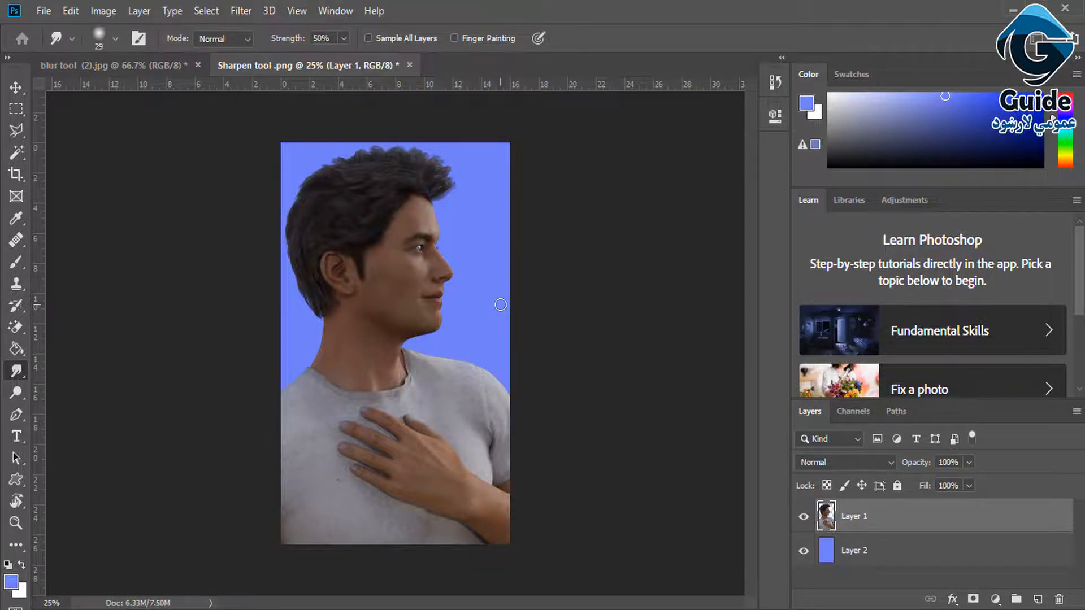
# Create a 360 x 360 px document at 300 ppi with a white background and set the foreground color to red b00000
pyautogui.hotkey('ctrl', 'n')
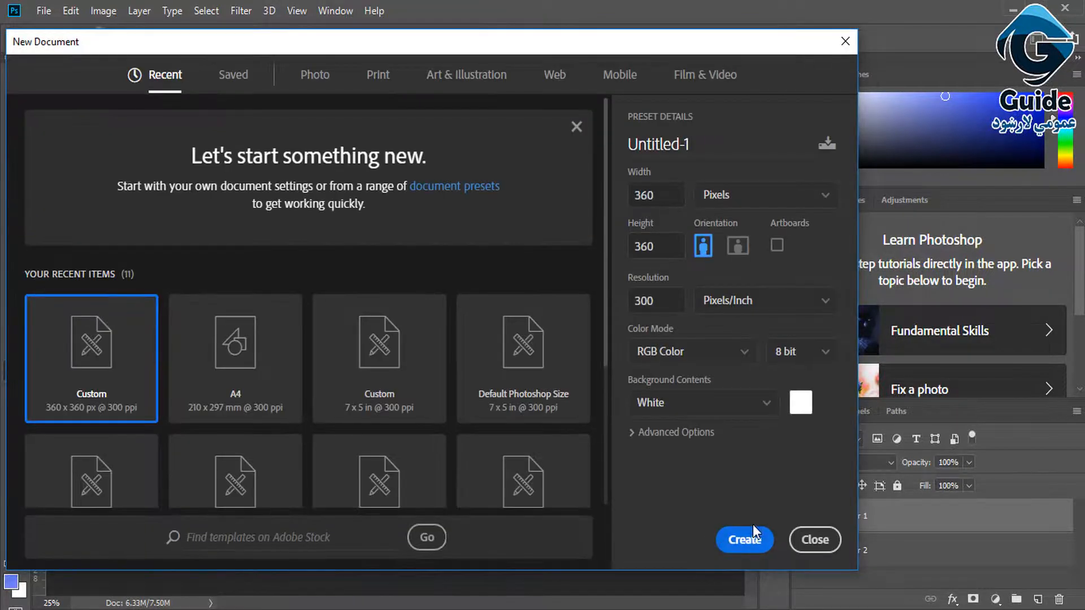
pyautogui.click(741, 537)
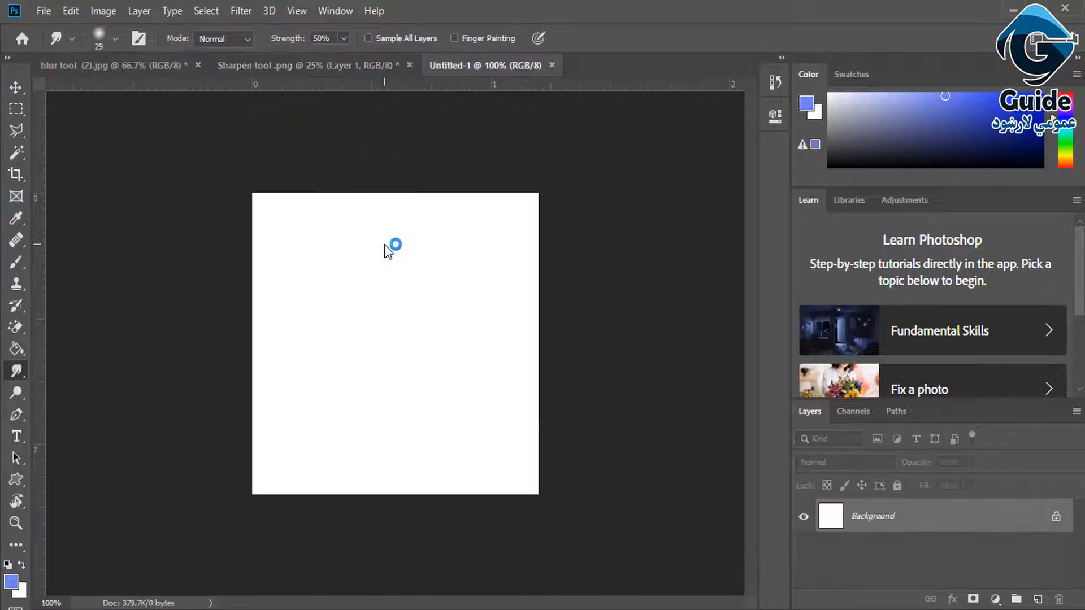
pyautogui.click(14, 579)
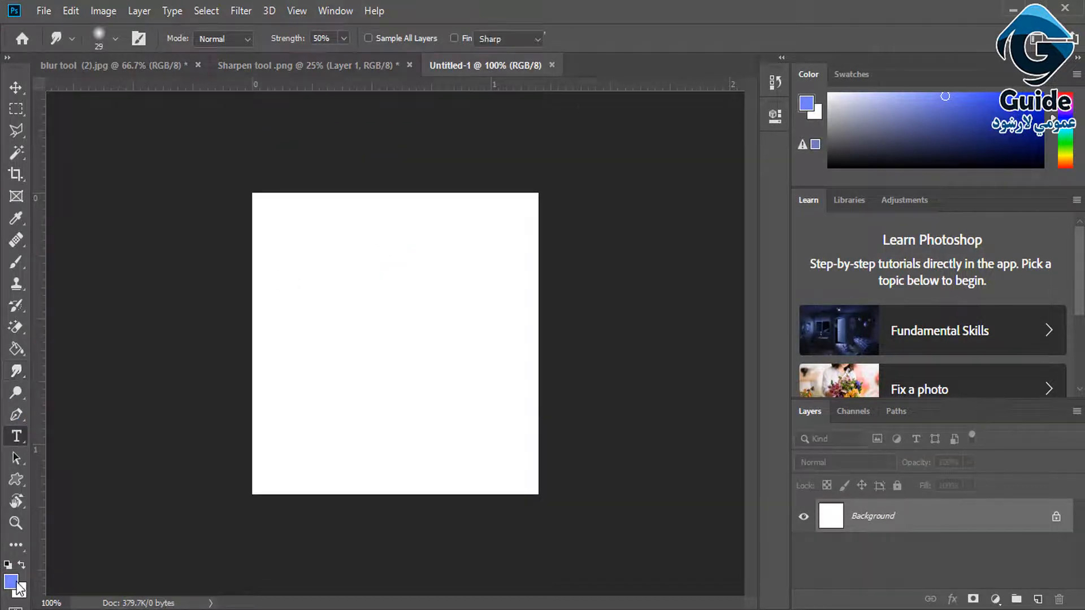
pyautogui.click(806, 156)
pyautogui.moveTo(784, 162)
pyautogui.mouseDown()
pyautogui.moveTo(875, 373)
pyautogui.moveTo(930, 271)
pyautogui.moveTo(945, 209)
pyautogui.moveTo(942, 221)
pyautogui.mouseUp()
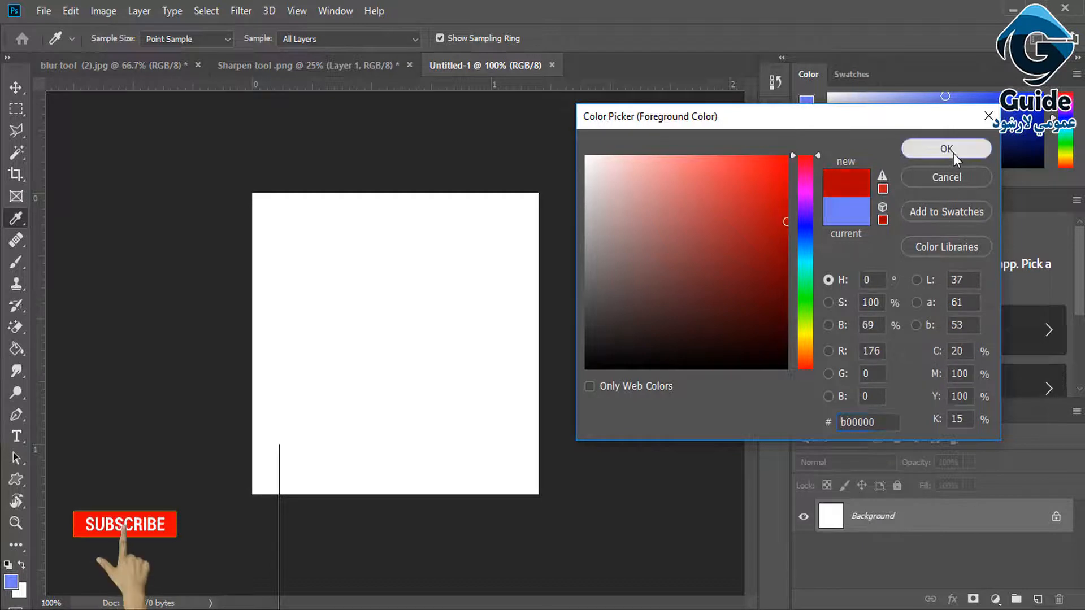
pyautogui.click(954, 152)
# Add the placeholder text Lorem Ipsum at 25.06 pt and move it so the word Ipsum sits across the canvas middle
pyautogui.press('t')
pyautogui.click(325, 291)
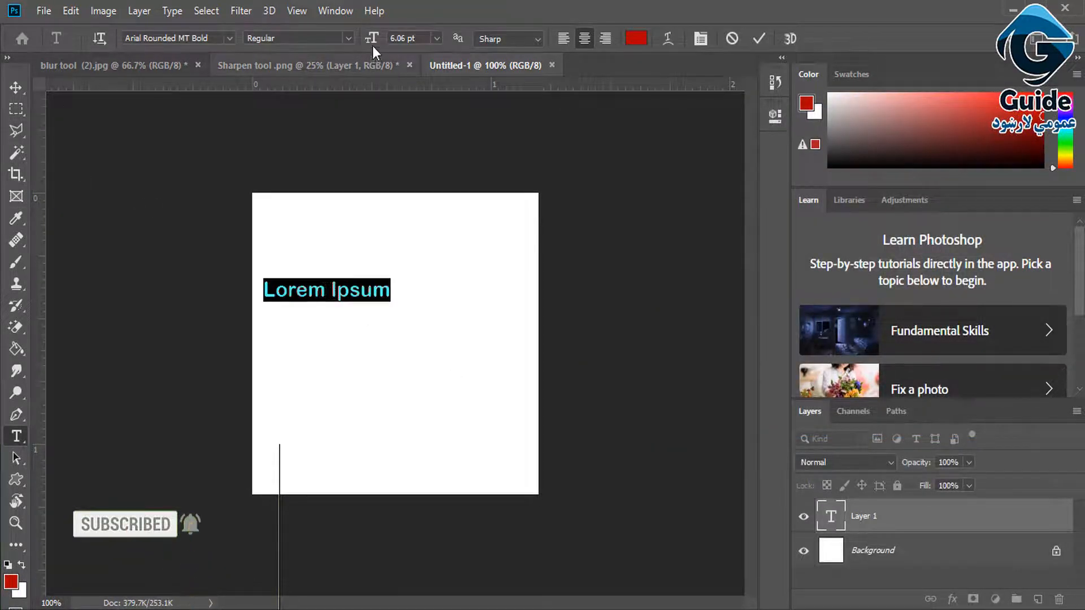
pyautogui.moveTo(371, 38)
pyautogui.mouseDown()
pyautogui.moveTo(416, 34)
pyautogui.moveTo(388, 35)
pyautogui.mouseUp()
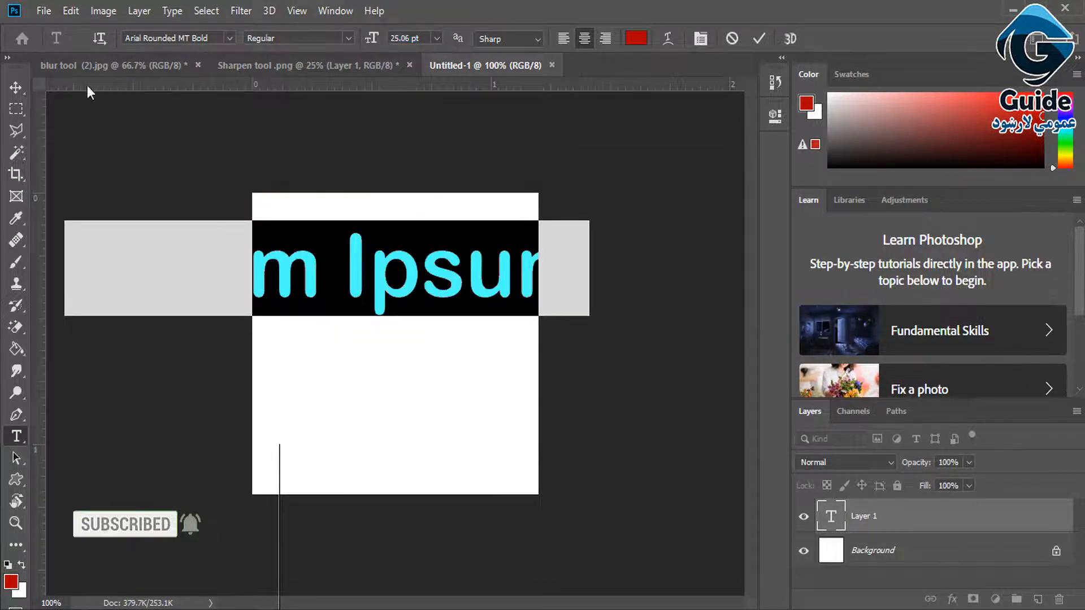
pyautogui.click(16, 87)
pyautogui.moveTo(390, 286); pyautogui.dragTo(329, 333)
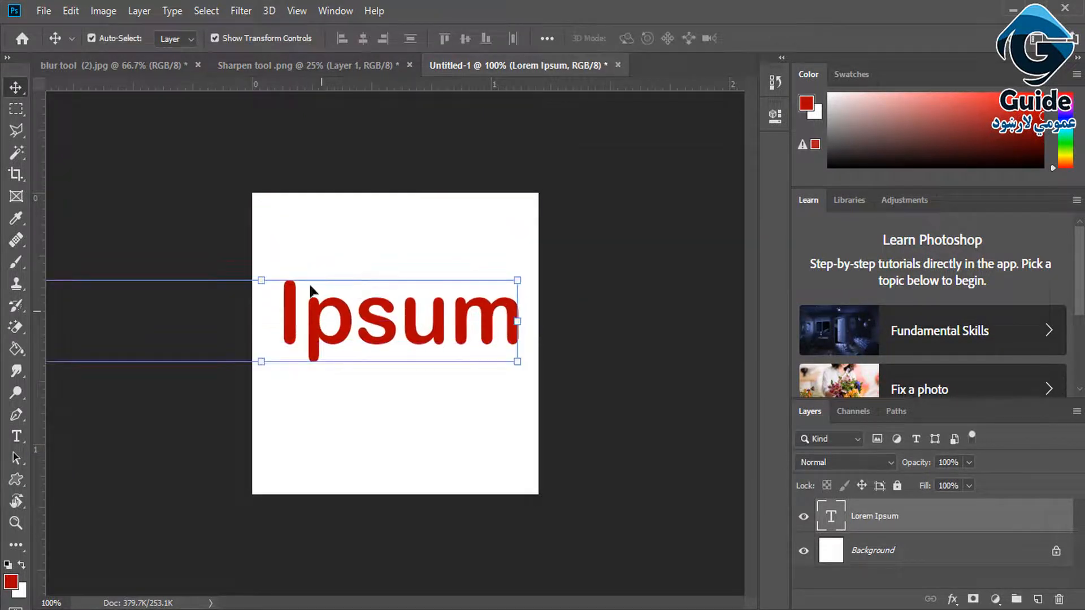
# Activate the Smudge tool and rasterize the Lorem Ipsum type layer
pyautogui.click(15, 371)
pyautogui.click(90, 402)
pyautogui.click(390, 319)
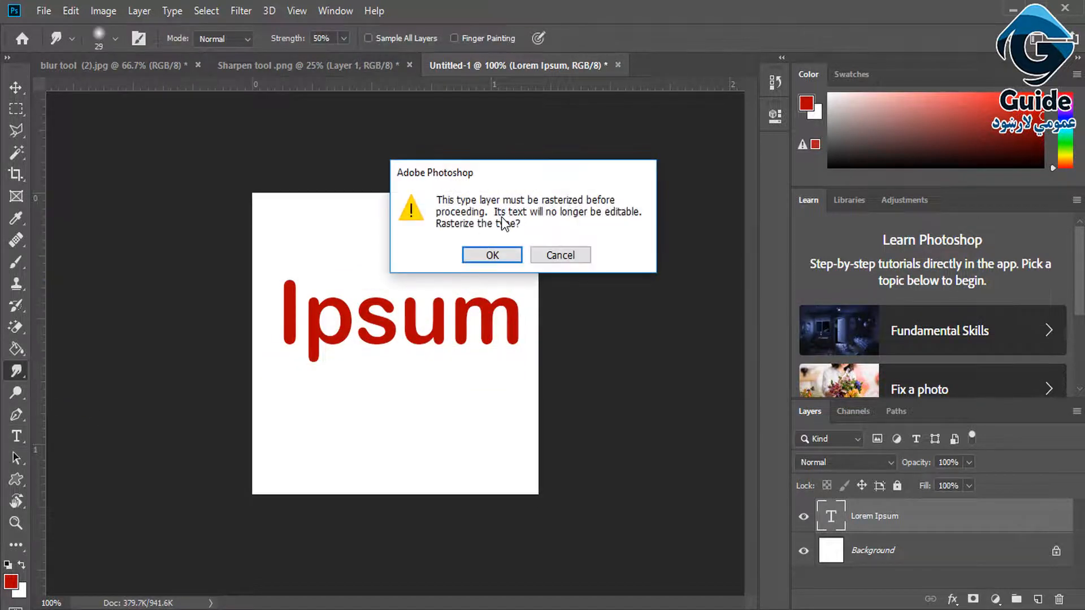
pyautogui.click(490, 255)
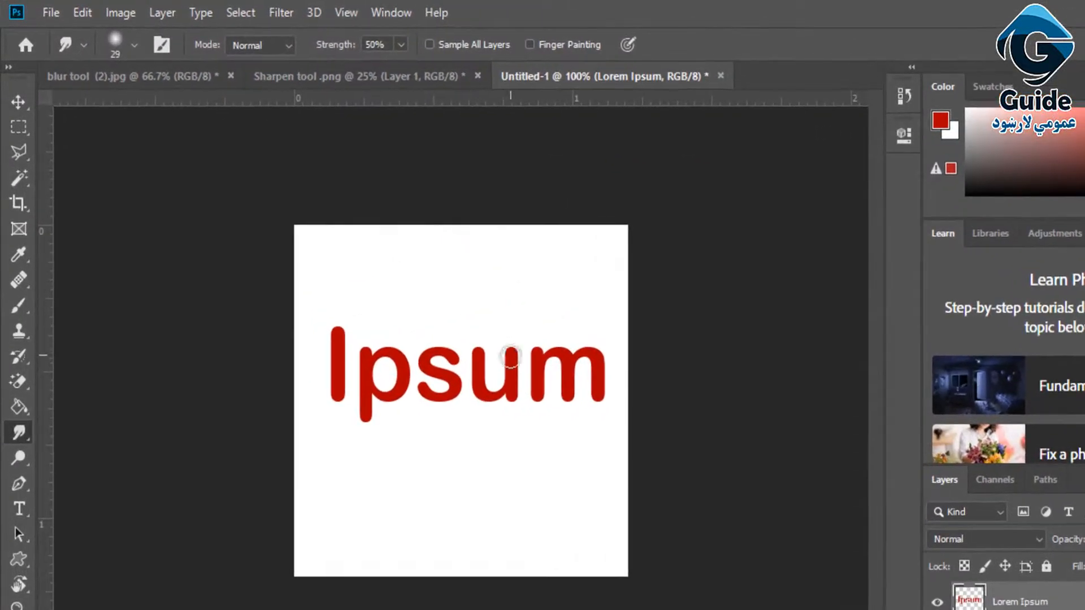
# Smudge the edges of the letters in the word Ipsum outward with short strokes to distort them
pyautogui.moveTo(425, 291); pyautogui.dragTo(434, 284)
pyautogui.moveTo(505, 331)
pyautogui.mouseDown()
pyautogui.moveTo(526, 366)
pyautogui.moveTo(474, 354)
pyautogui.moveTo(493, 327)
pyautogui.moveTo(454, 359)
pyautogui.moveTo(438, 300)
pyautogui.mouseUp()
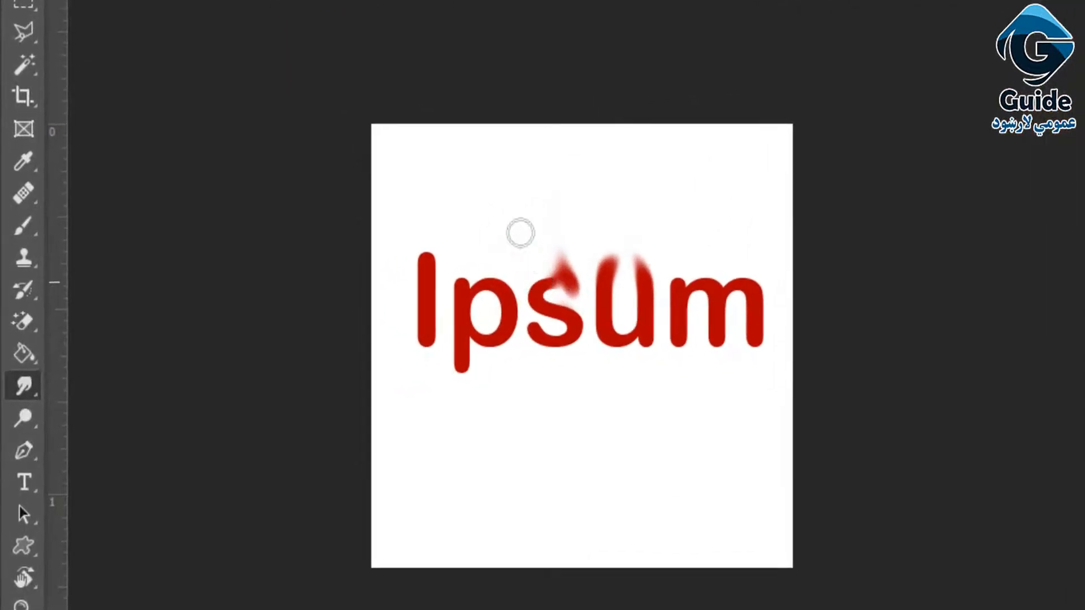
pyautogui.moveTo(540, 280); pyautogui.dragTo(520, 233)
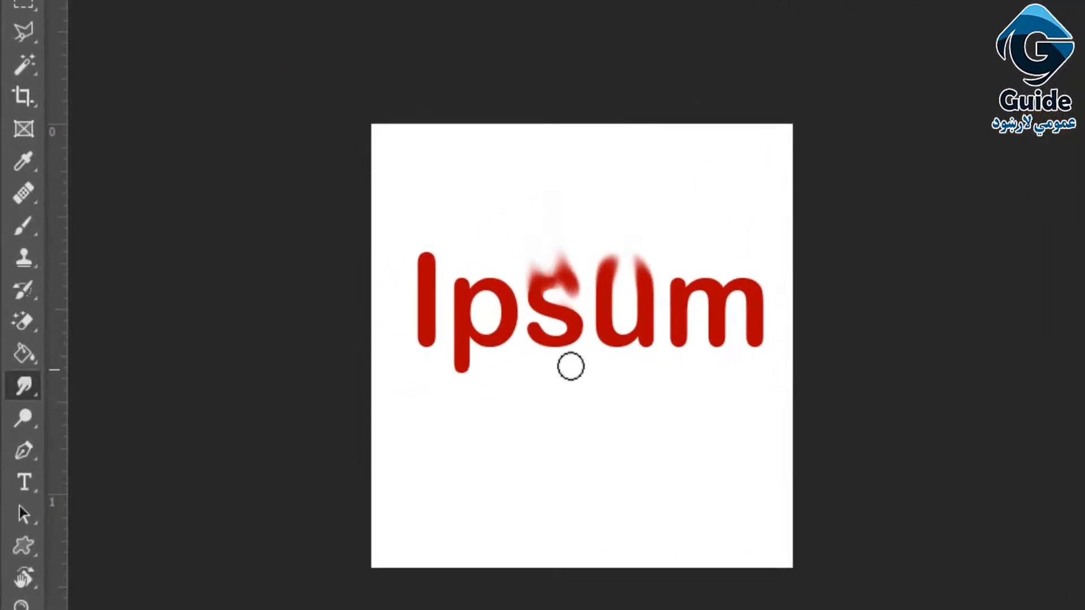
pyautogui.moveTo(569, 342)
pyautogui.mouseDown()
pyautogui.moveTo(565, 368)
pyautogui.moveTo(555, 339)
pyautogui.moveTo(533, 391)
pyautogui.moveTo(578, 344)
pyautogui.moveTo(593, 361)
pyautogui.mouseUp()
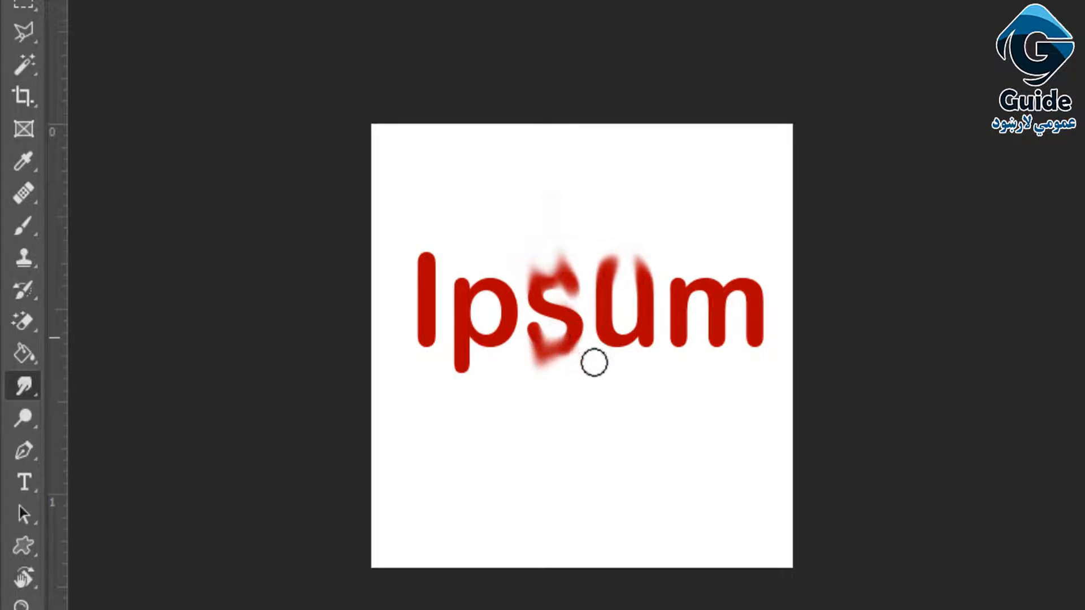
pyautogui.moveTo(474, 354)
pyautogui.mouseDown()
pyautogui.moveTo(497, 370)
pyautogui.moveTo(459, 341)
pyautogui.moveTo(456, 292)
pyautogui.moveTo(444, 299)
pyautogui.moveTo(469, 332)
pyautogui.moveTo(455, 359)
pyautogui.moveTo(505, 265)
pyautogui.moveTo(501, 280)
pyautogui.moveTo(424, 265)
pyautogui.moveTo(433, 247)
pyautogui.moveTo(452, 253)
pyautogui.moveTo(430, 282)
pyautogui.moveTo(399, 293)
pyautogui.moveTo(406, 347)
pyautogui.moveTo(414, 313)
pyautogui.moveTo(404, 329)
pyautogui.moveTo(413, 342)
pyautogui.moveTo(439, 333)
pyautogui.moveTo(462, 395)
pyautogui.mouseUp()
pyautogui.moveTo(705, 293)
pyautogui.mouseDown()
pyautogui.moveTo(752, 253)
pyautogui.moveTo(767, 291)
pyautogui.moveTo(757, 291)
pyautogui.moveTo(779, 302)
pyautogui.moveTo(760, 326)
pyautogui.moveTo(783, 343)
pyautogui.mouseUp()
pyautogui.moveTo(686, 323)
pyautogui.mouseDown()
pyautogui.moveTo(655, 320)
pyautogui.moveTo(678, 335)
pyautogui.moveTo(673, 368)
pyautogui.moveTo(717, 346)
pyautogui.moveTo(711, 391)
pyautogui.mouseUp()
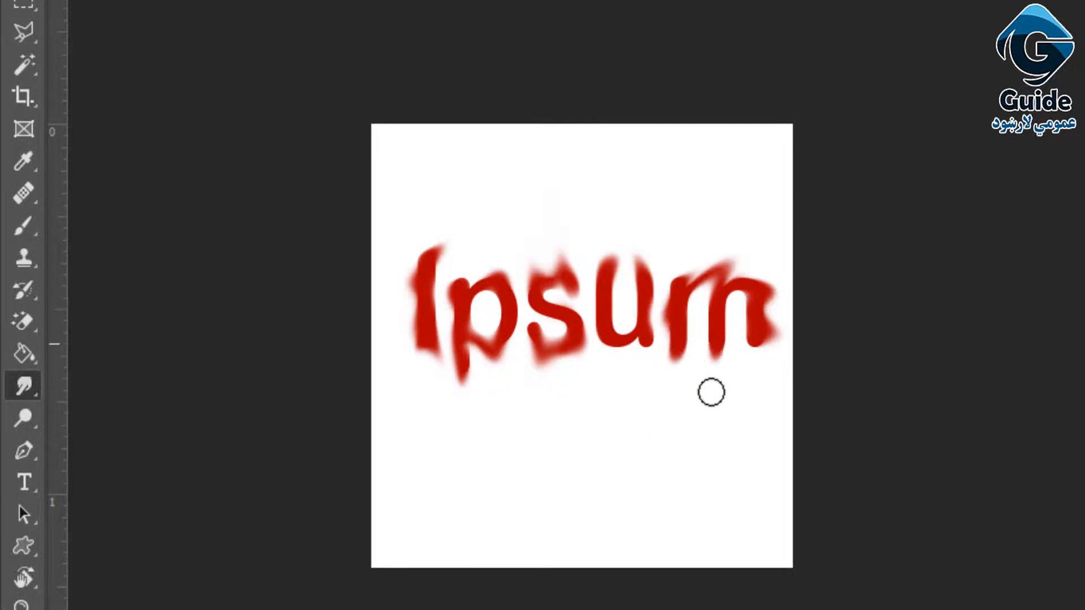
pyautogui.moveTo(728, 317); pyautogui.dragTo(742, 319)
pyautogui.moveTo(607, 346)
pyautogui.mouseDown()
pyautogui.moveTo(598, 295)
pyautogui.moveTo(582, 297)
pyautogui.moveTo(598, 308)
pyautogui.moveTo(568, 308)
pyautogui.mouseUp()
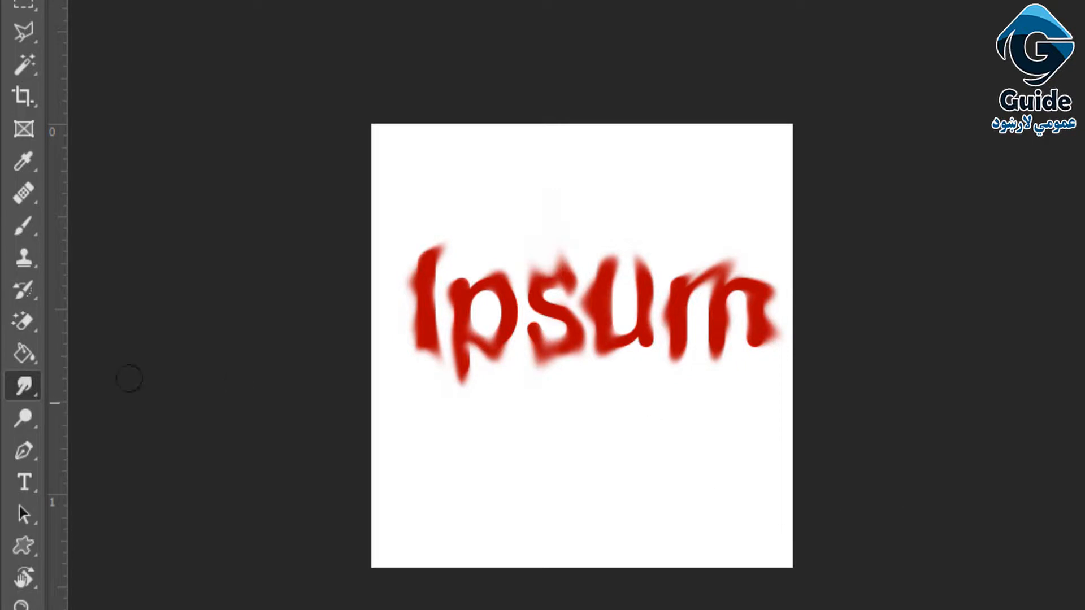
# Activate the Dodge tool
pyautogui.rightClick(14, 384)
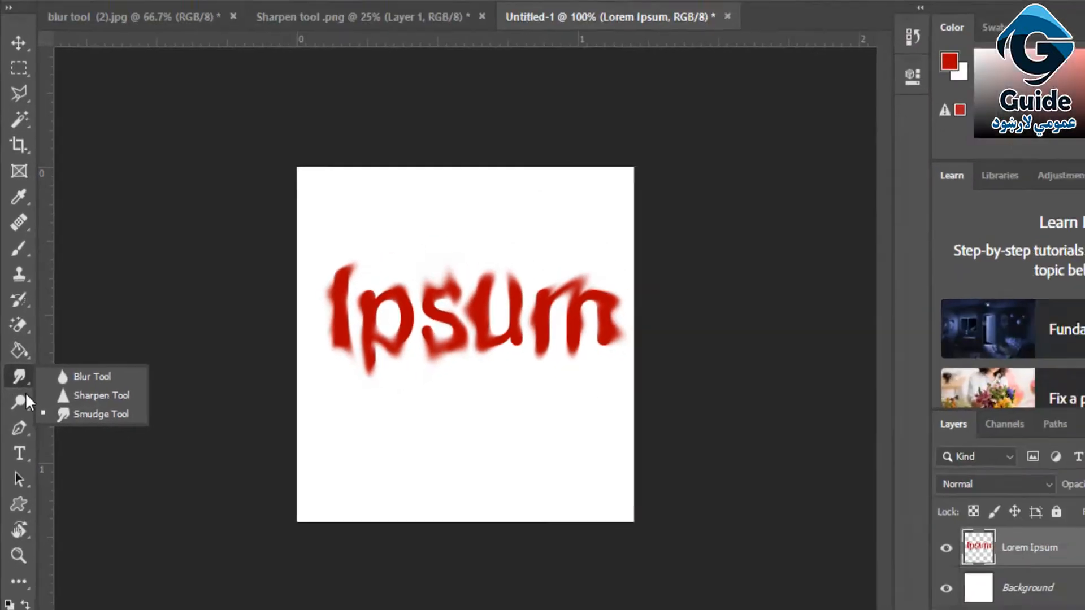
pyautogui.rightClick(28, 416)
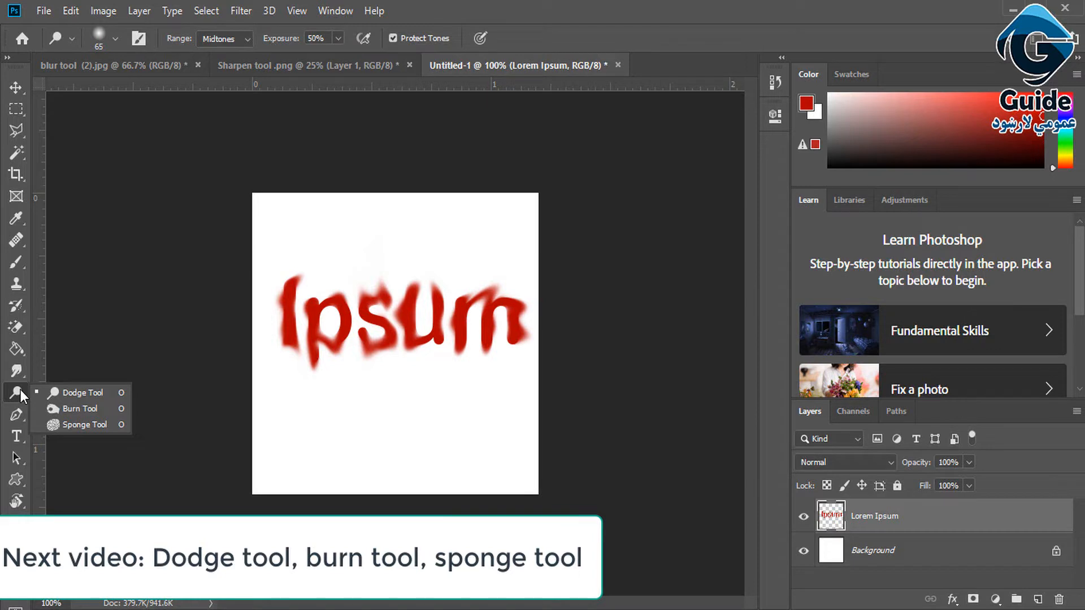
pyautogui.click(21, 390)
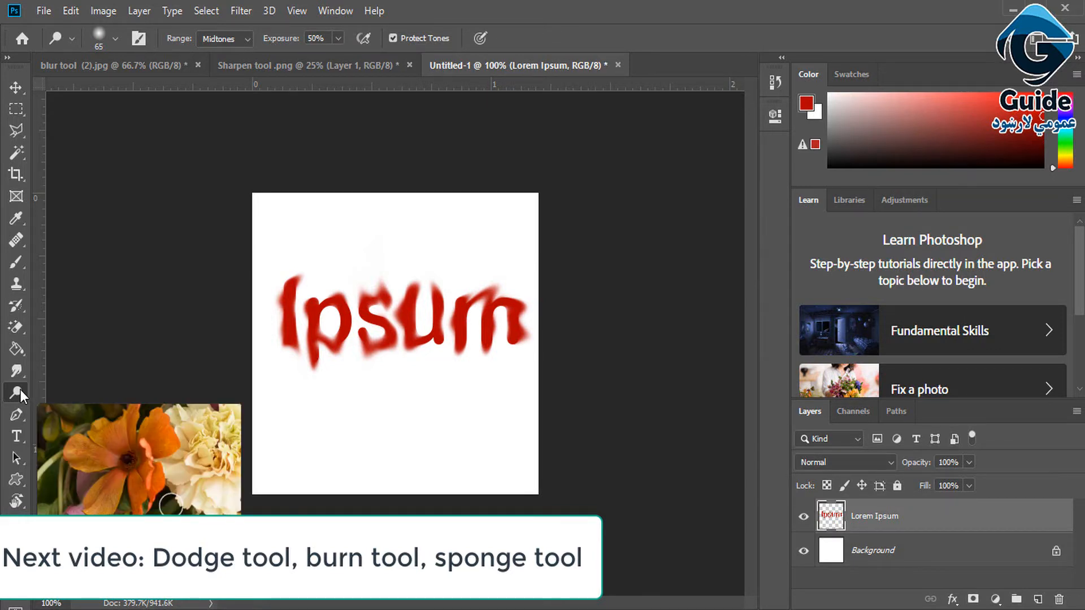